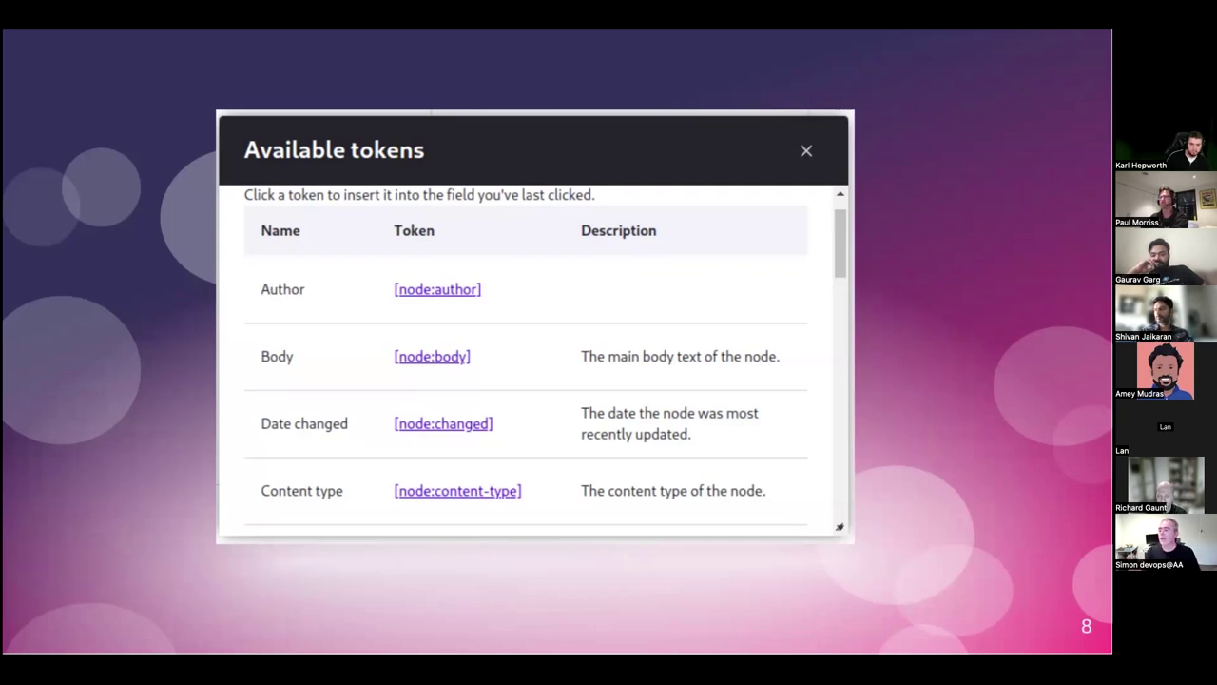
key("Right")
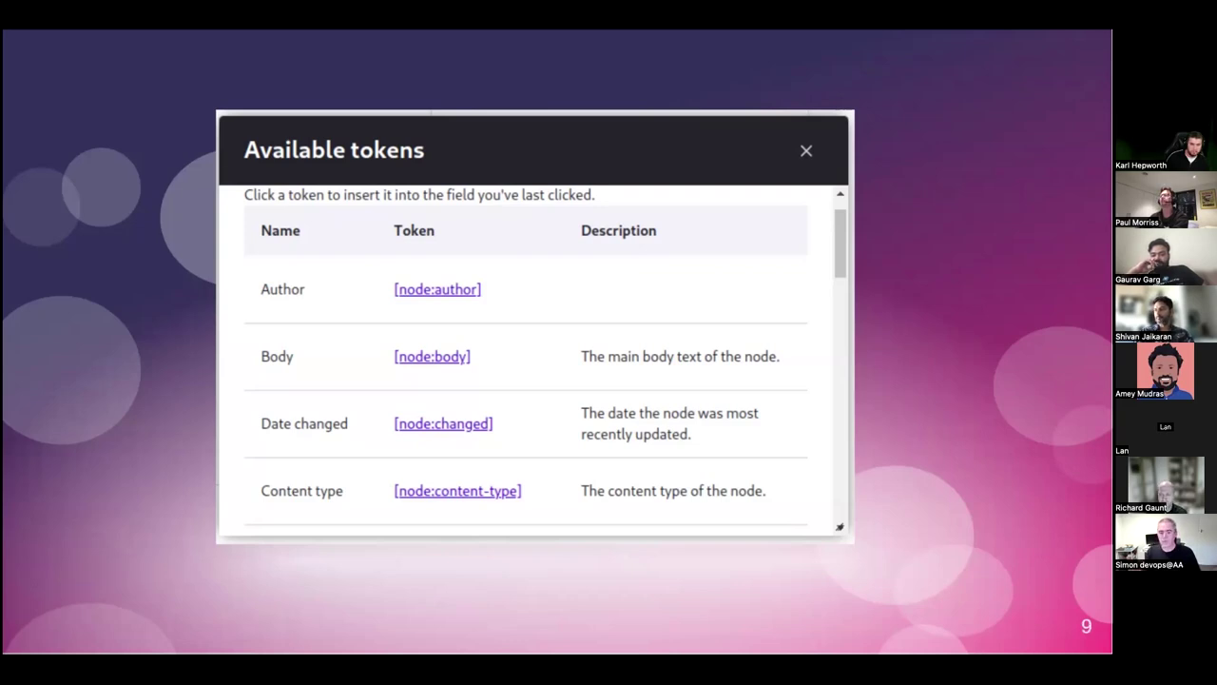
key("Right")
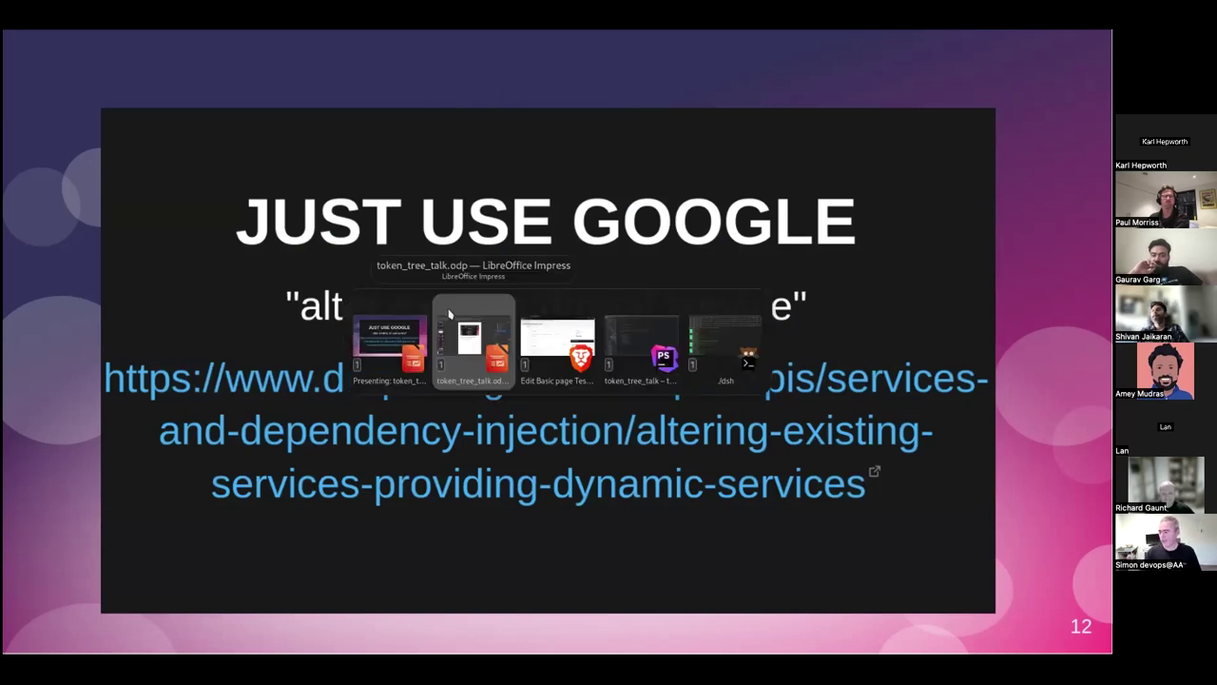
Step: Switch to the browser and examine the Drupal documentation on altering existing services, down to the example service provider class
key("alt+Tab")
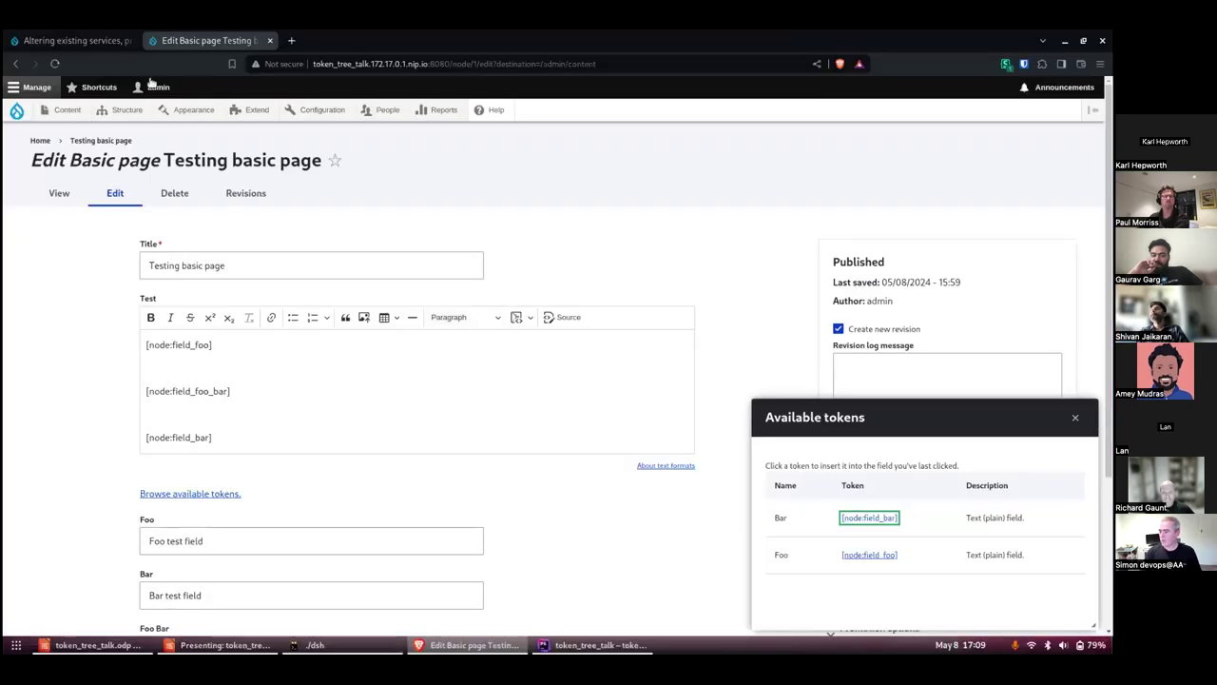
left_click(76, 40)
scroll(511, 456, "up", 3)
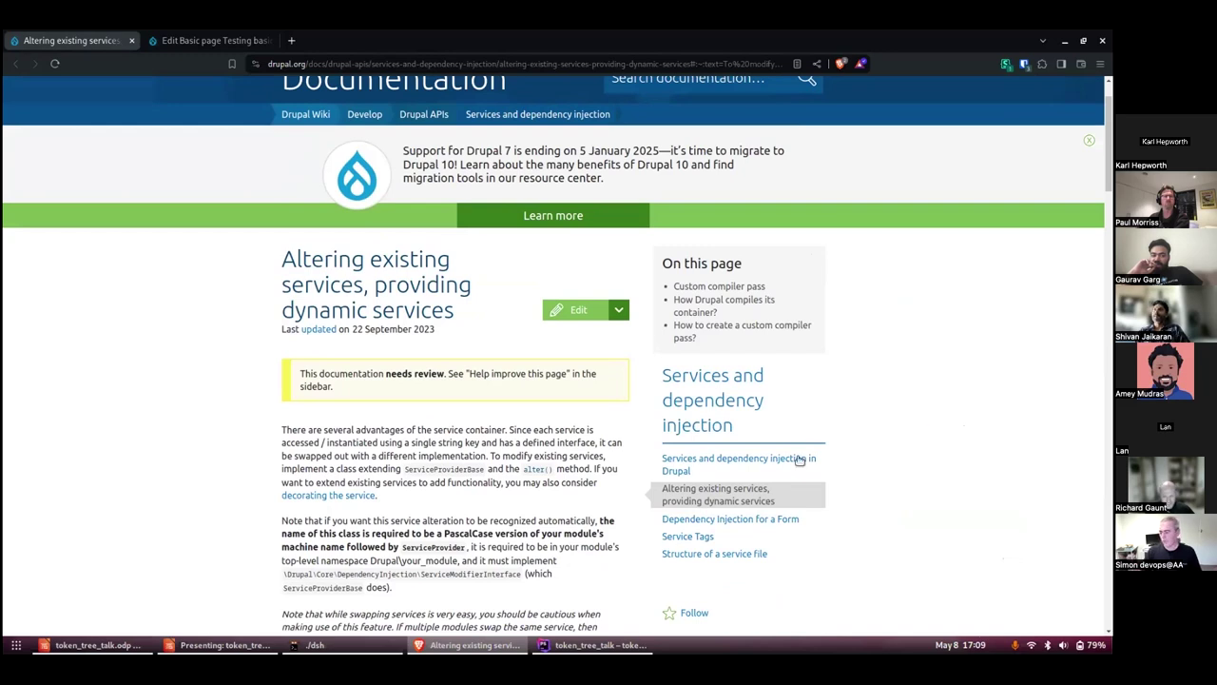
scroll(740, 497, "down", 3)
scroll(780, 505, "down", 3)
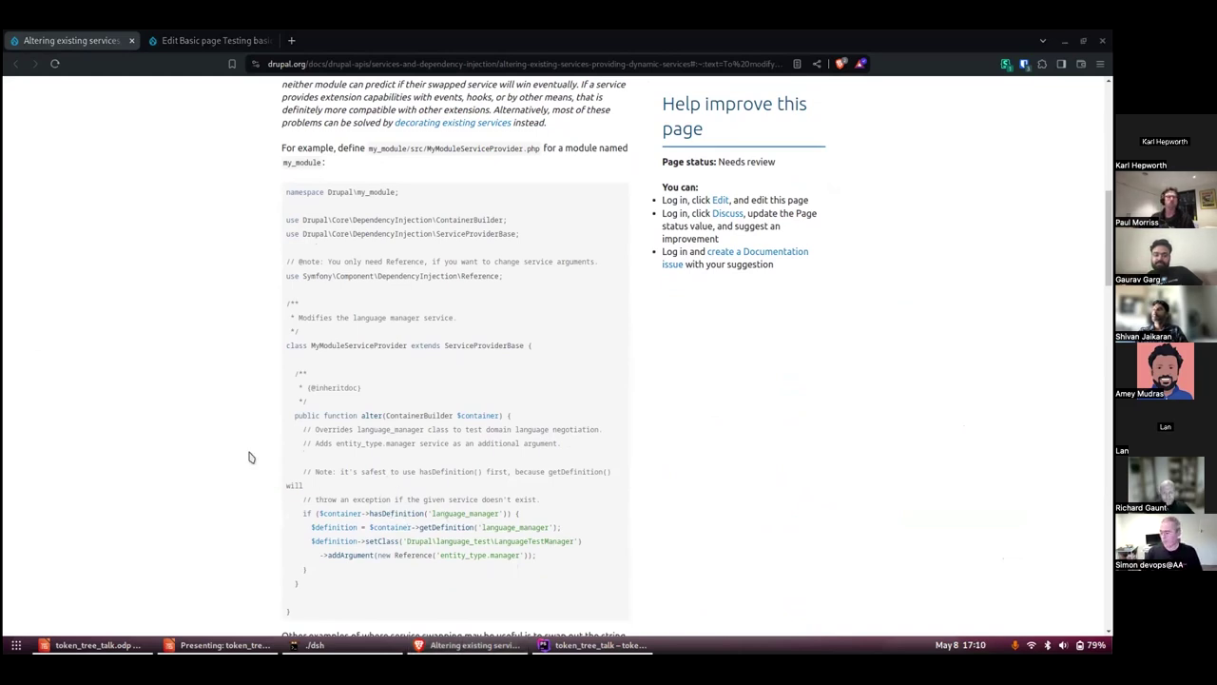
key("alt+Tab")
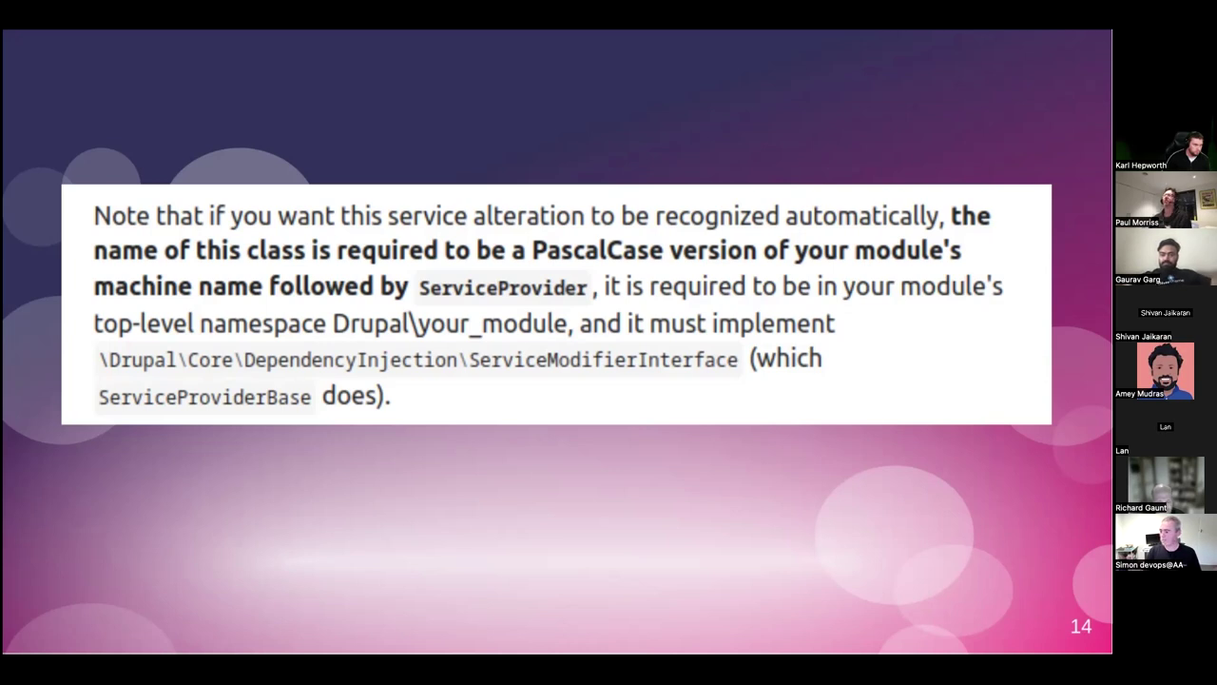
key("Right")
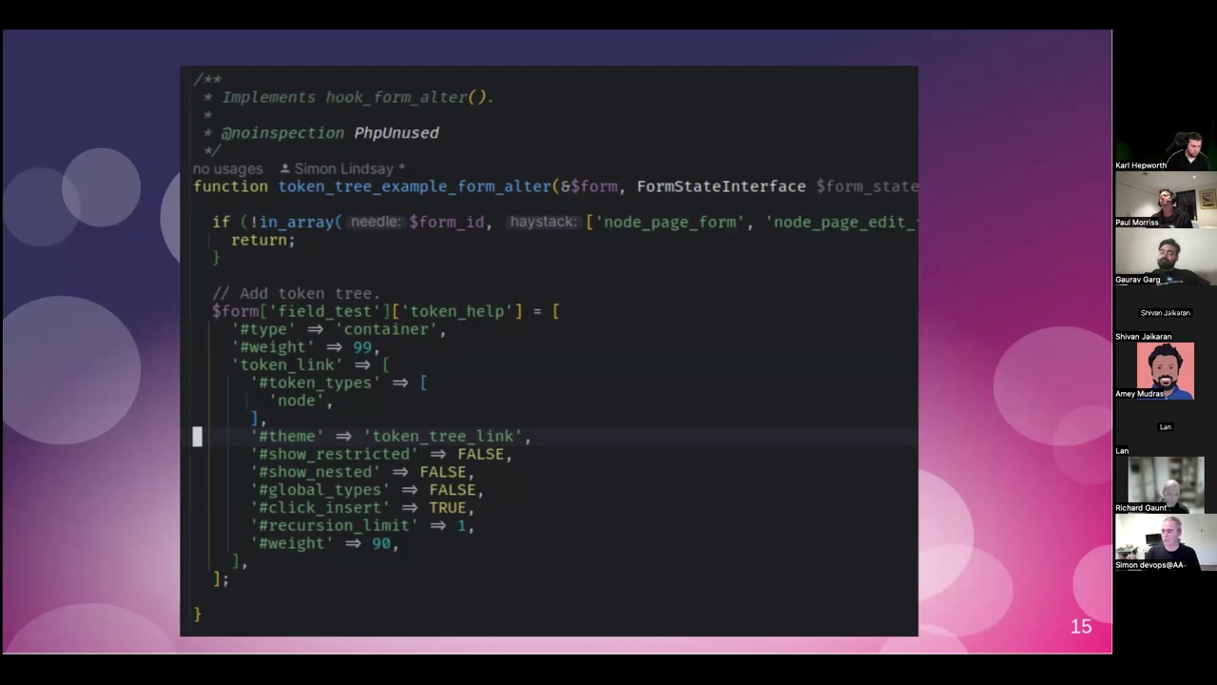
key("Right")
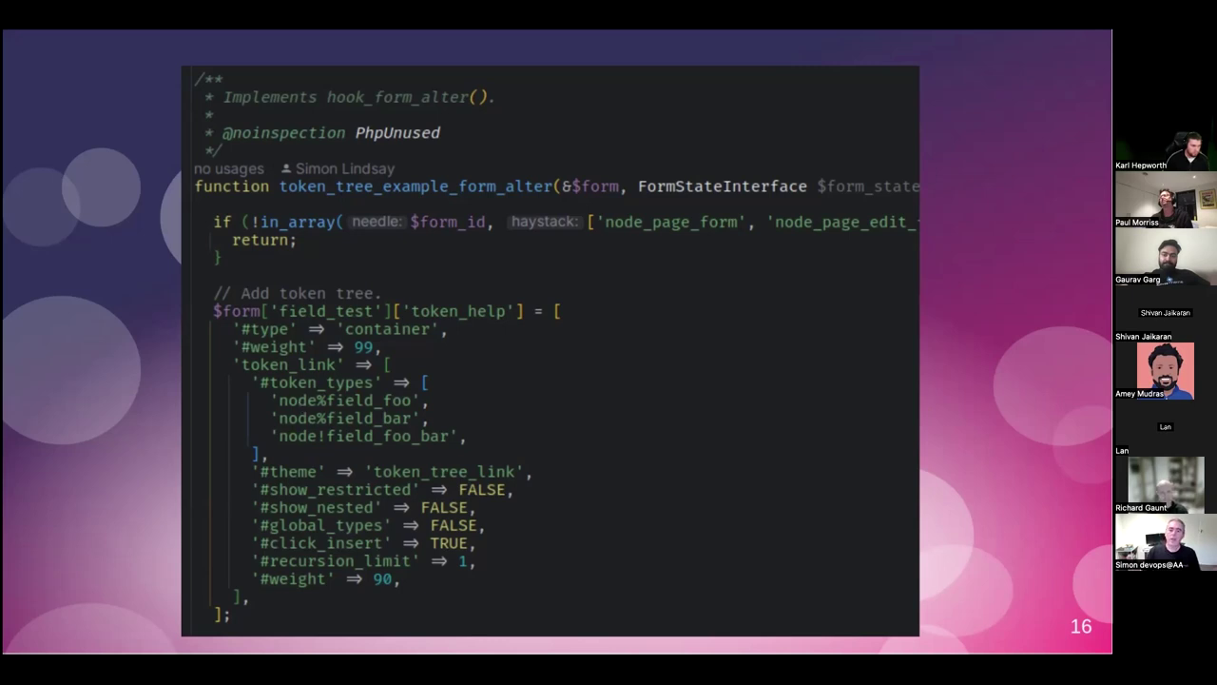
key("Right")
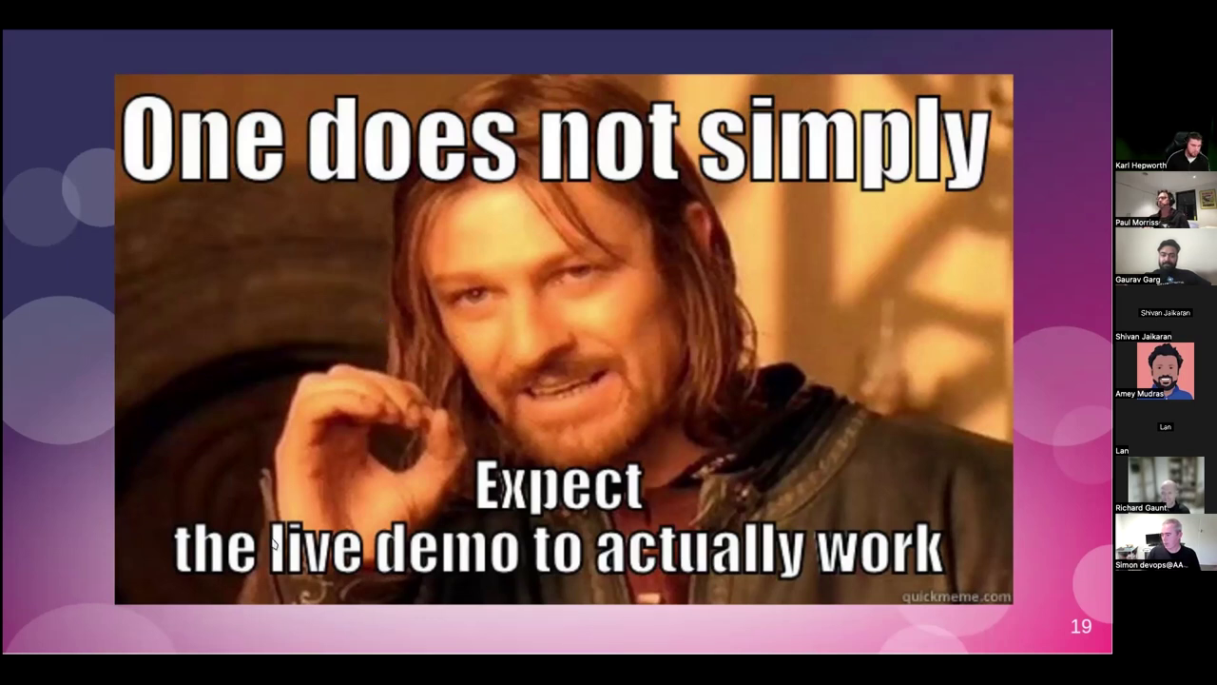
Step: Switch to the terminal and rebuild the Drupal site with robo build
key("alt+Tab")
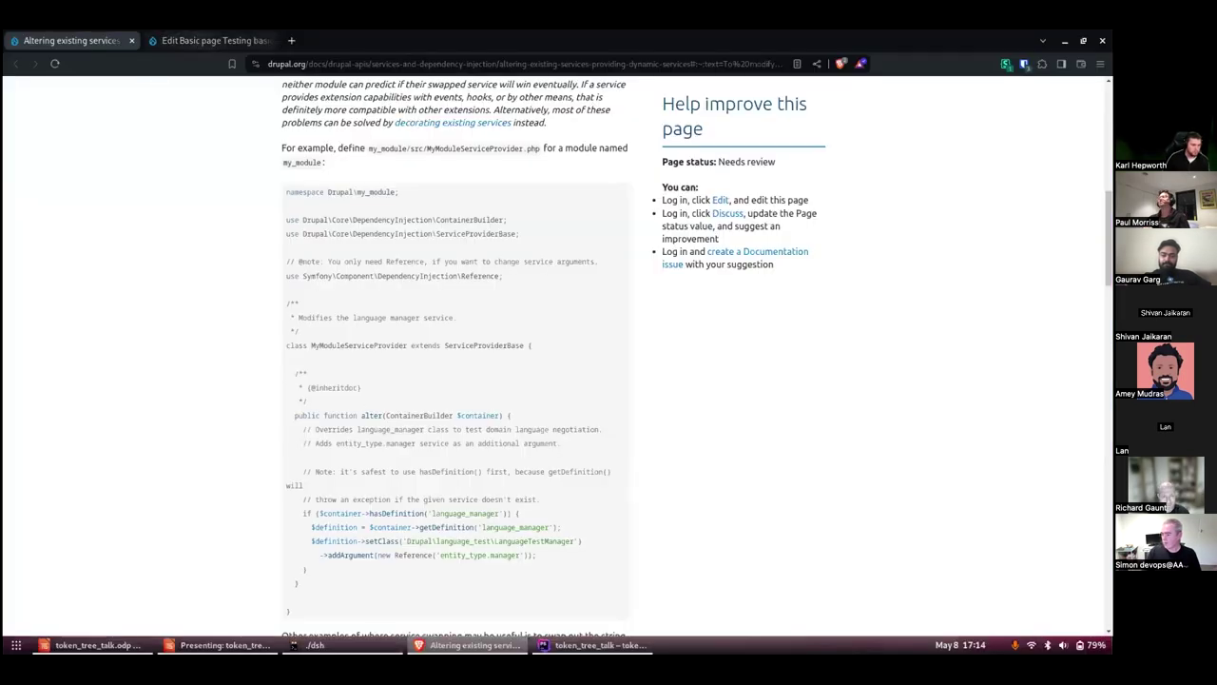
left_click(313, 644)
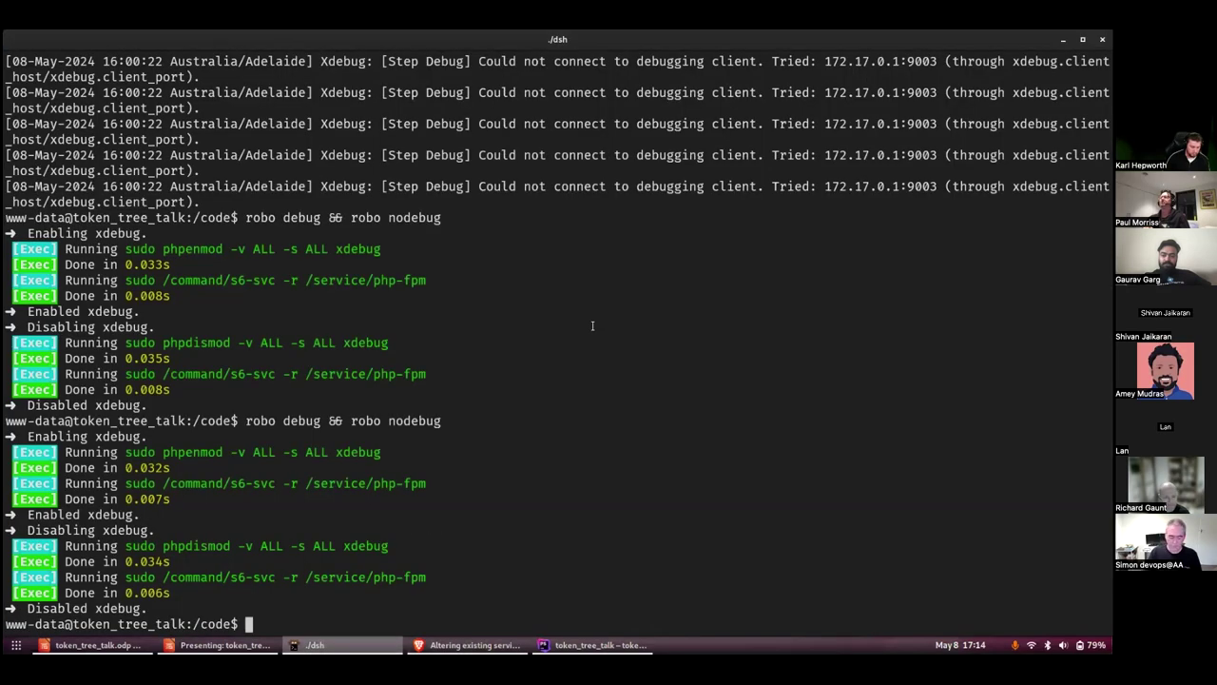
type("robo build")
key("Return")
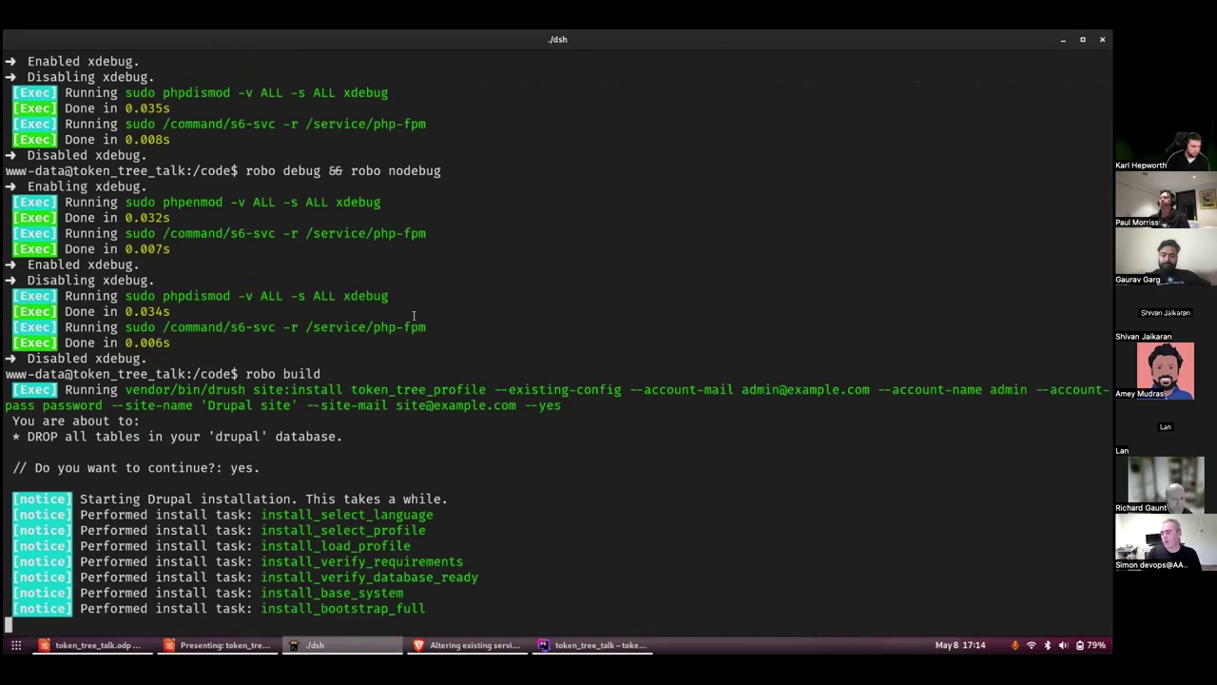
Step: Generate a one-time login link with drush uli and open it in the browser
type("drush uli")
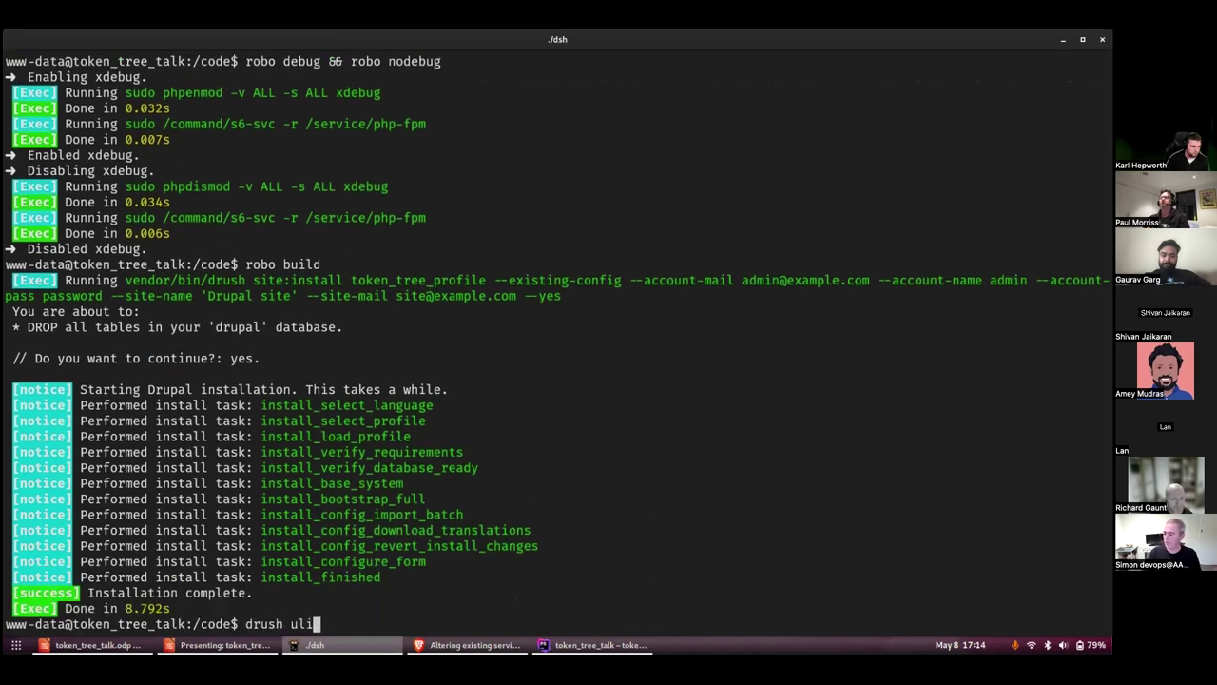
key("Return")
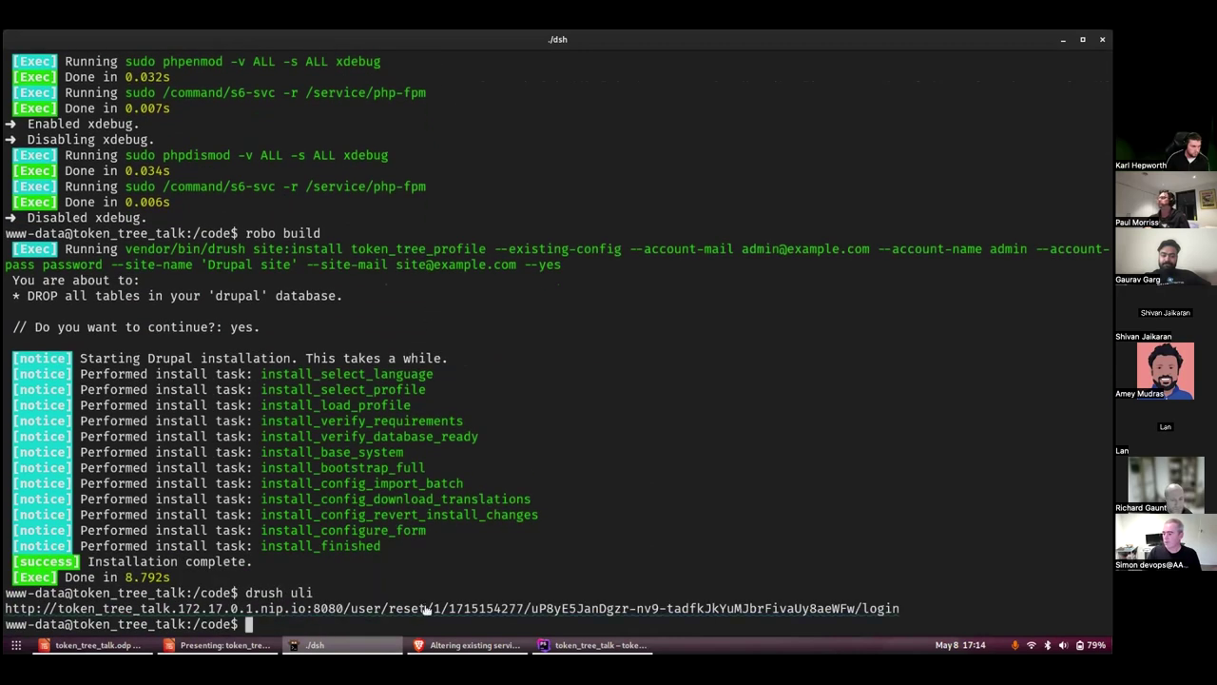
left_click(426, 610, "ctrl")
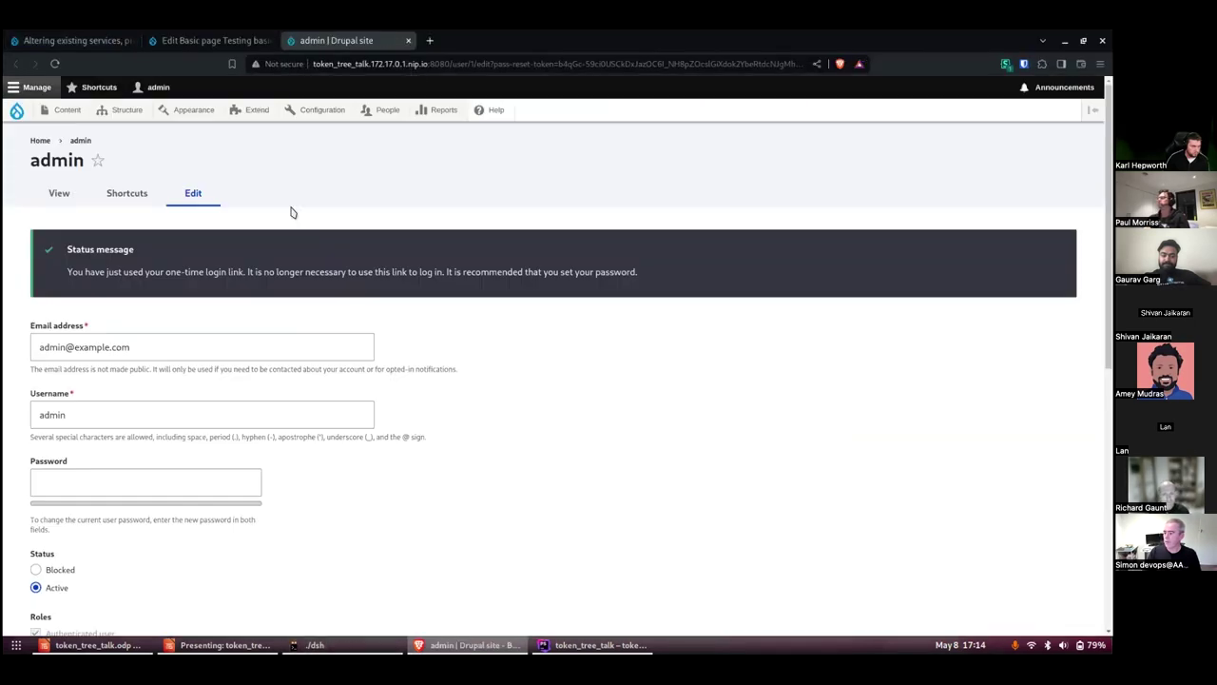
Step: Open the Testing basic page content for editing and browse its available tokens
left_click(68, 111)
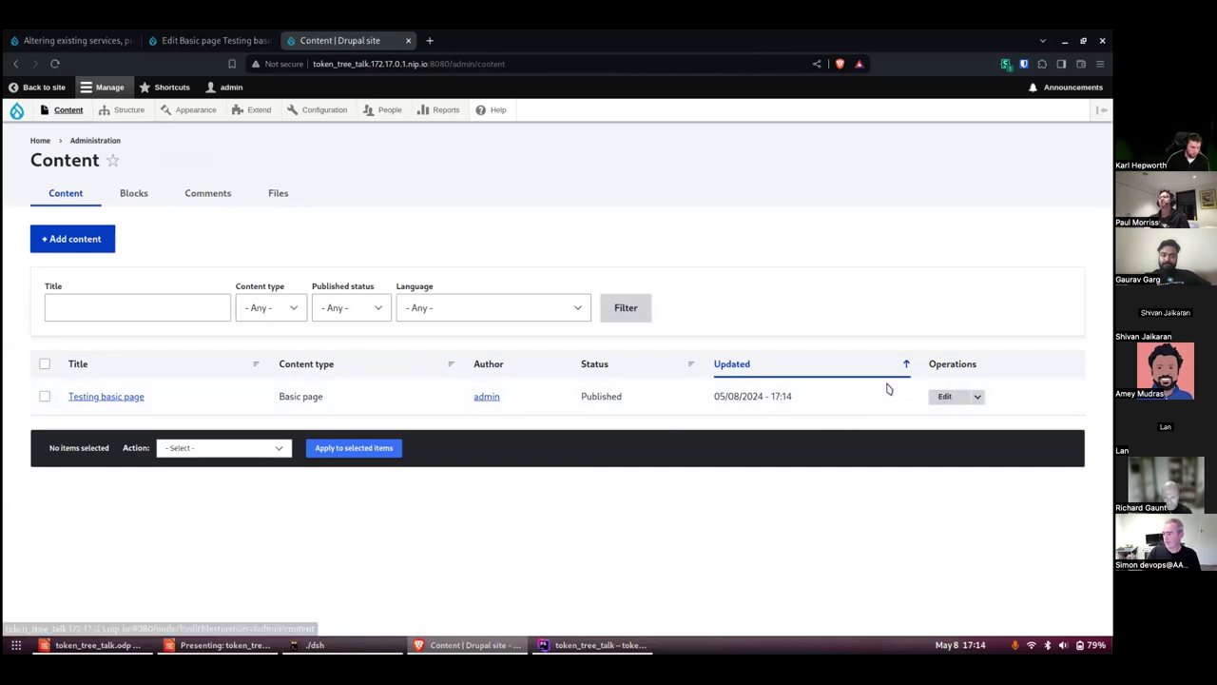
left_click(944, 396)
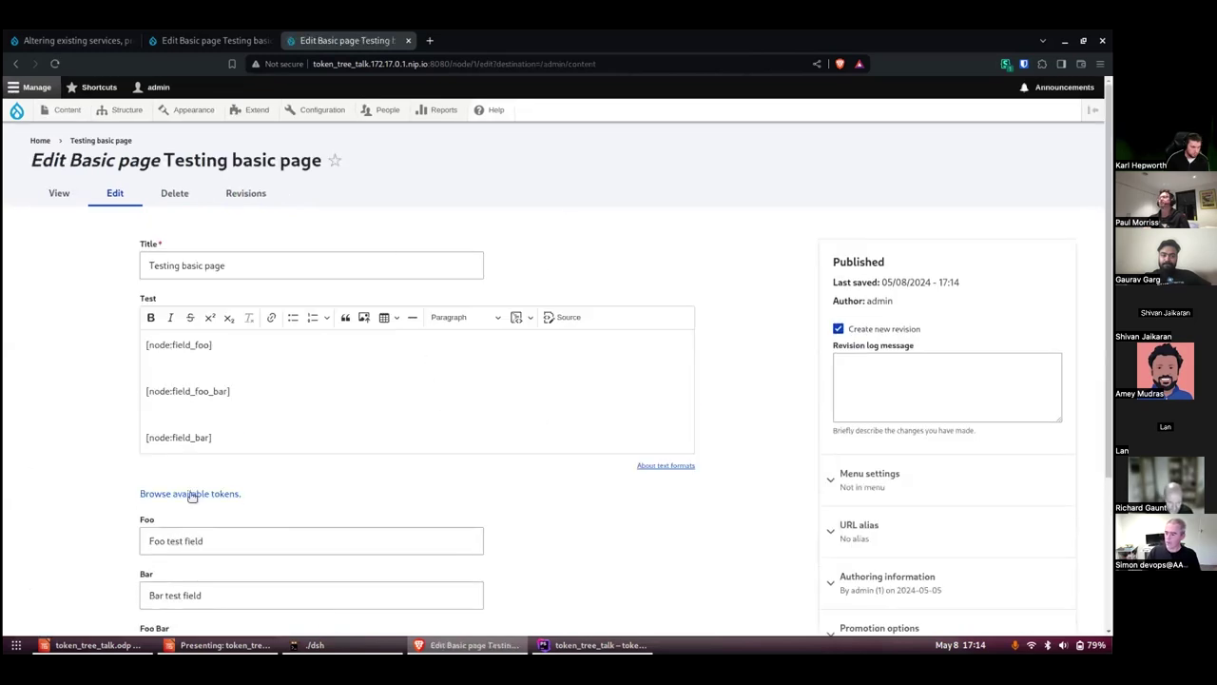
left_click(209, 495)
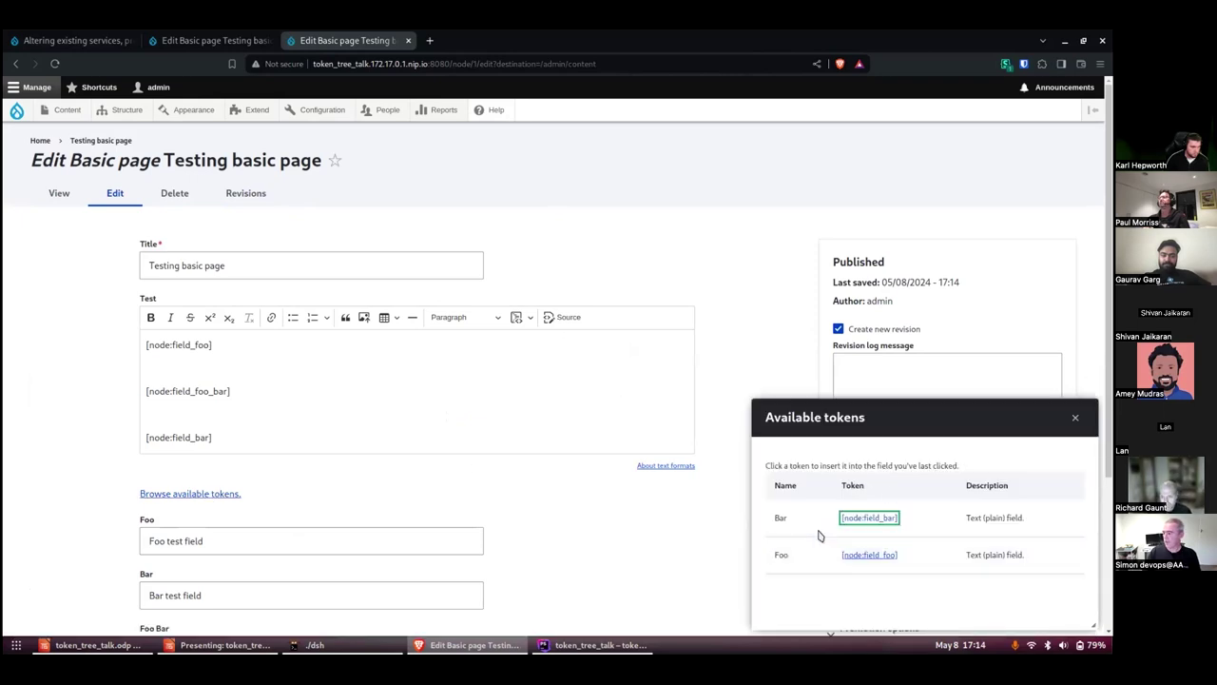
scroll(850, 558, "down", 1)
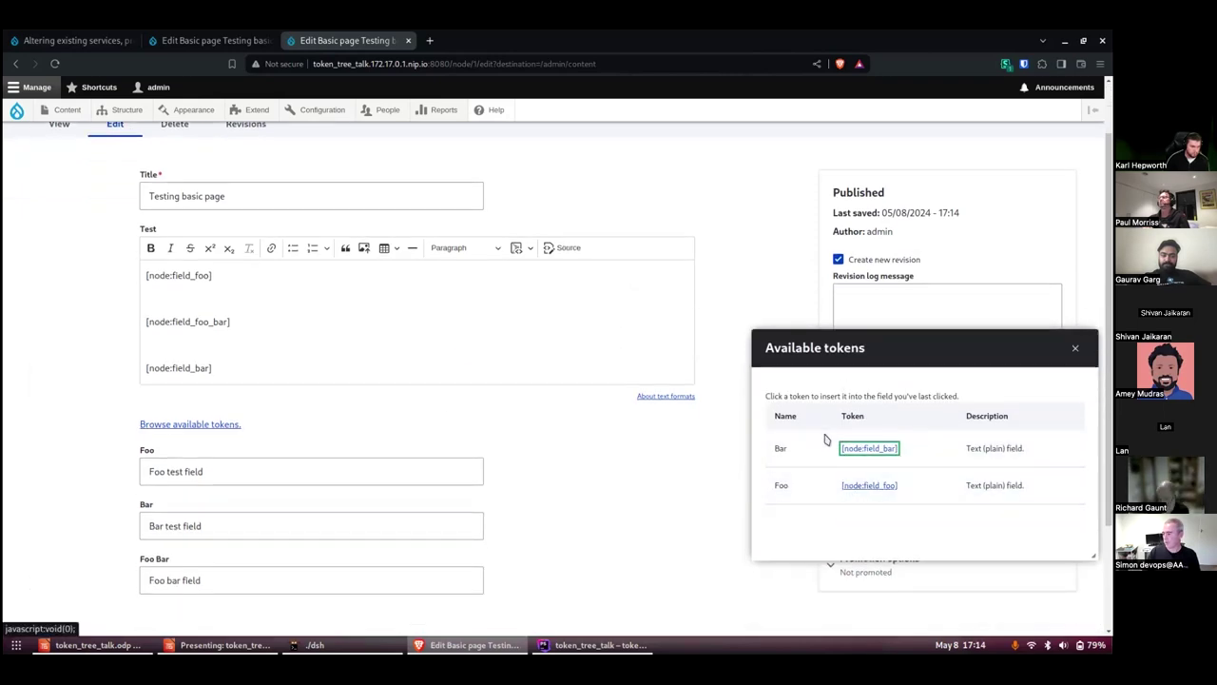
Step: Switch to PhpStorm and enter Presentation Mode for the token_tree_example.module file
left_click(571, 644)
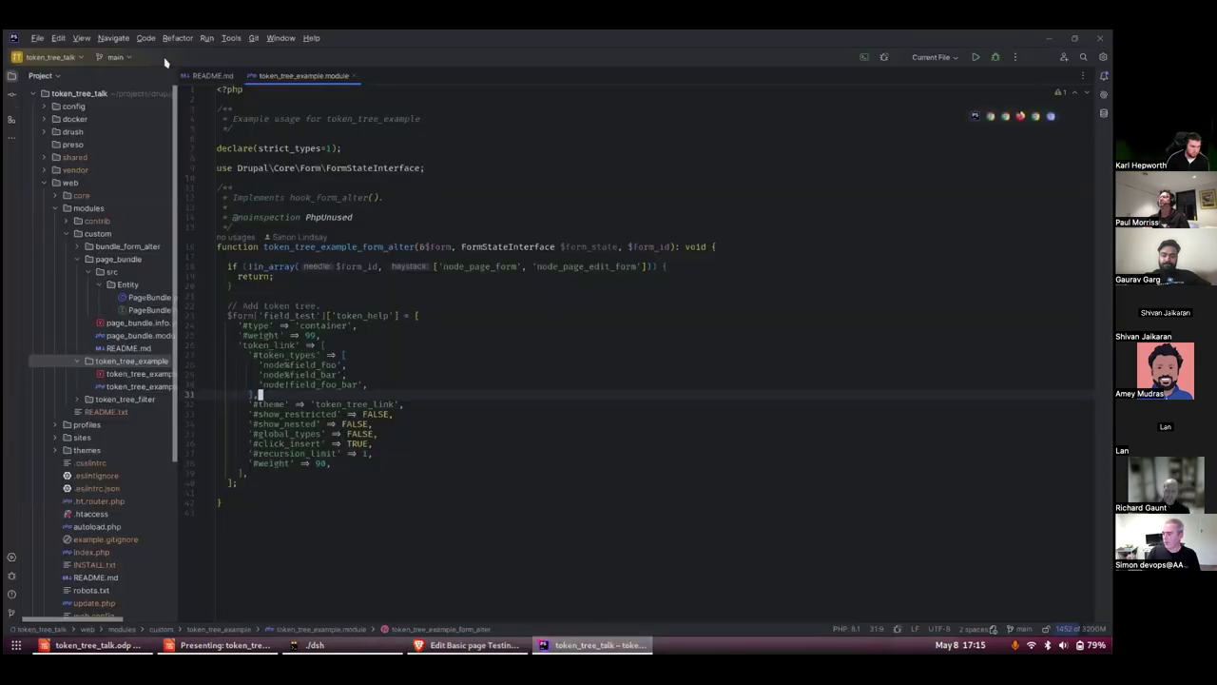
left_click(84, 39)
mouse_move(95, 59)
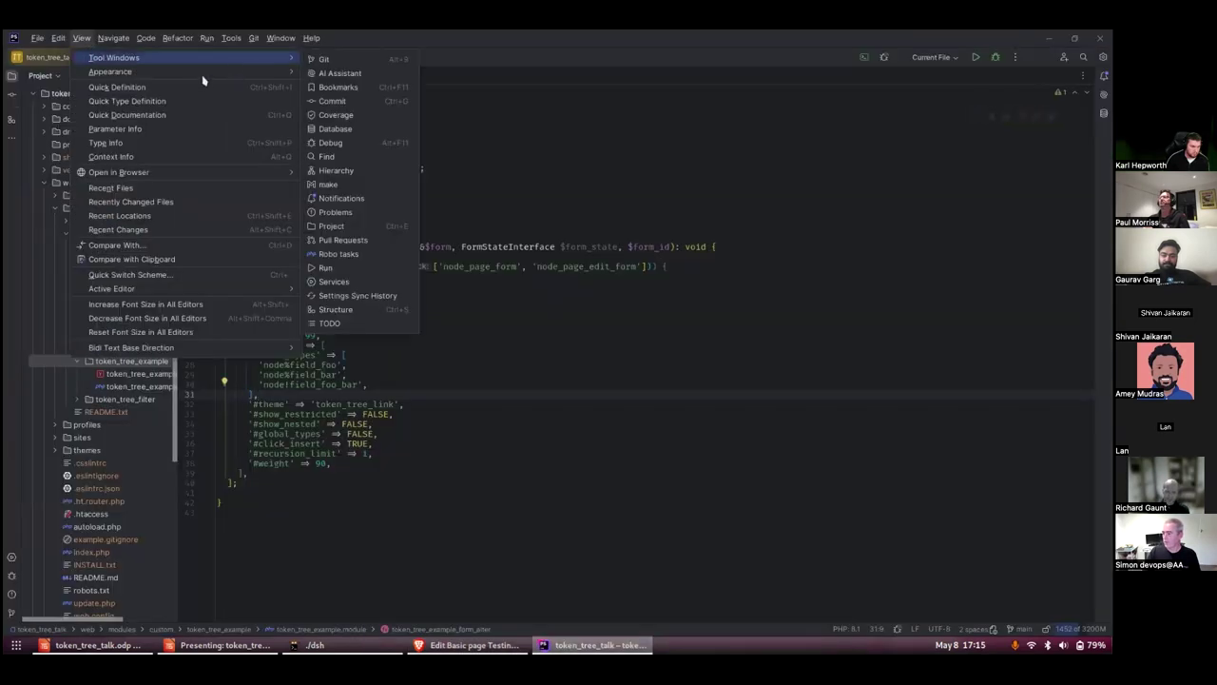
mouse_move(124, 72)
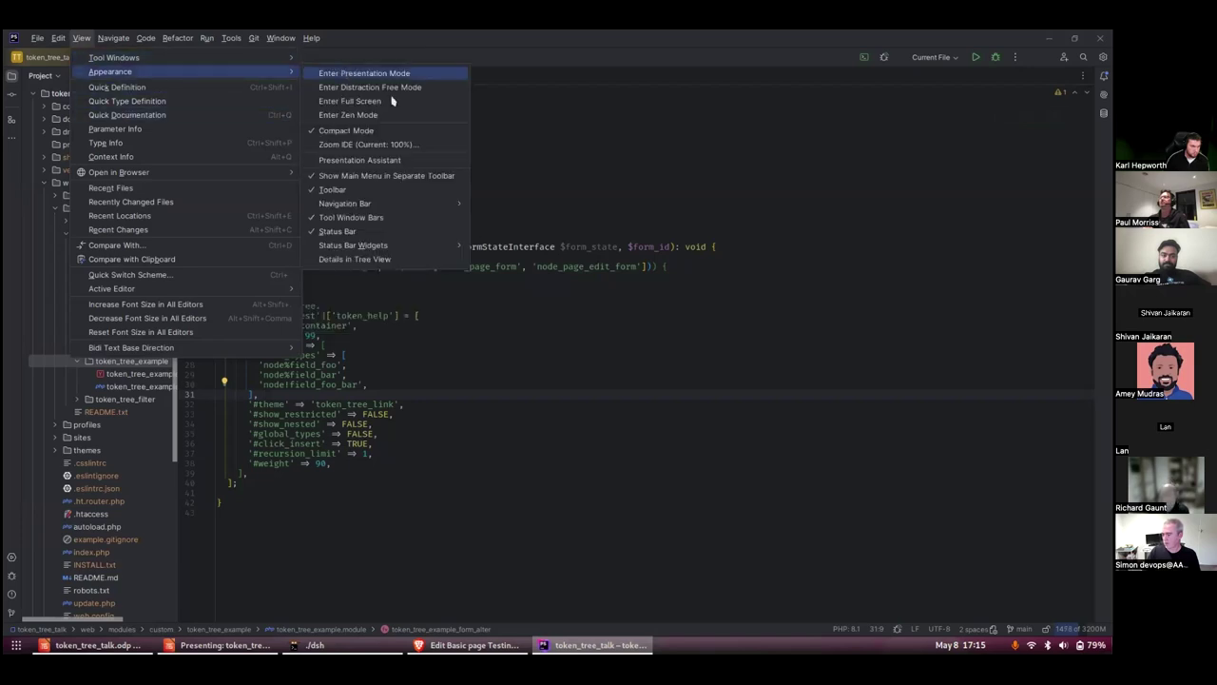
left_click(345, 73)
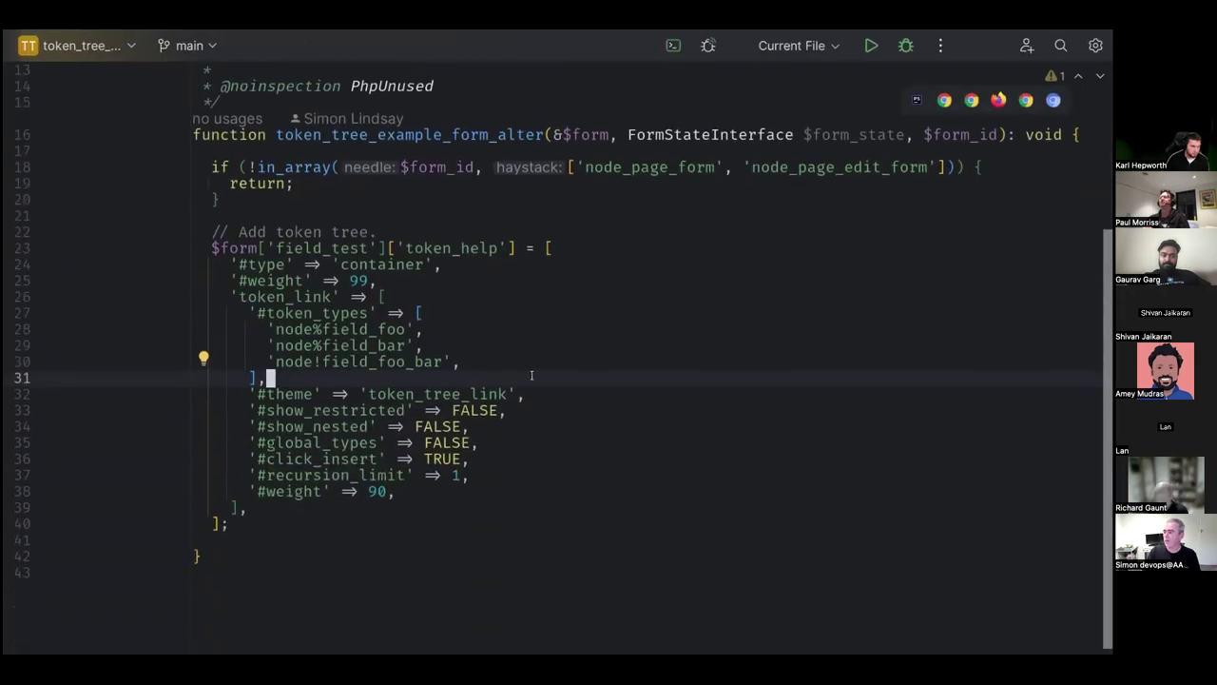
Step: Comment out the 'node!field_foo_bar' entry in the #token_types array of the form alter hook
scroll(532, 375, "up", 3)
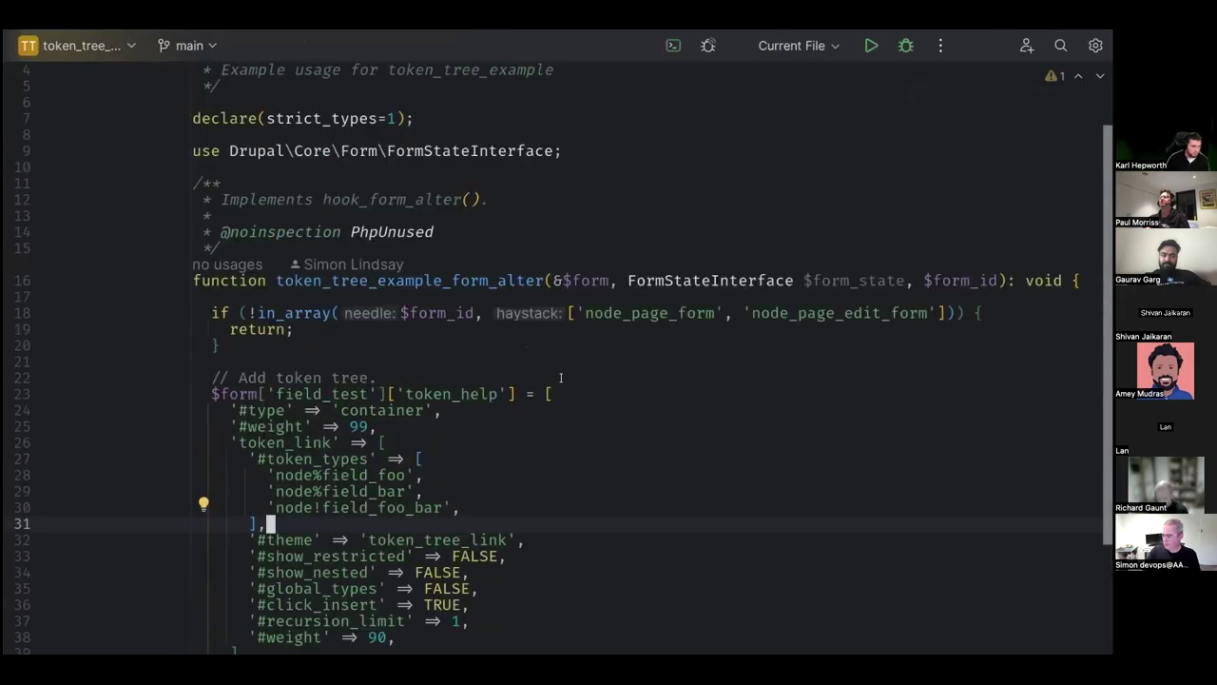
key("alt+1")
key("alt+1")
scroll(589, 378, "down", 3)
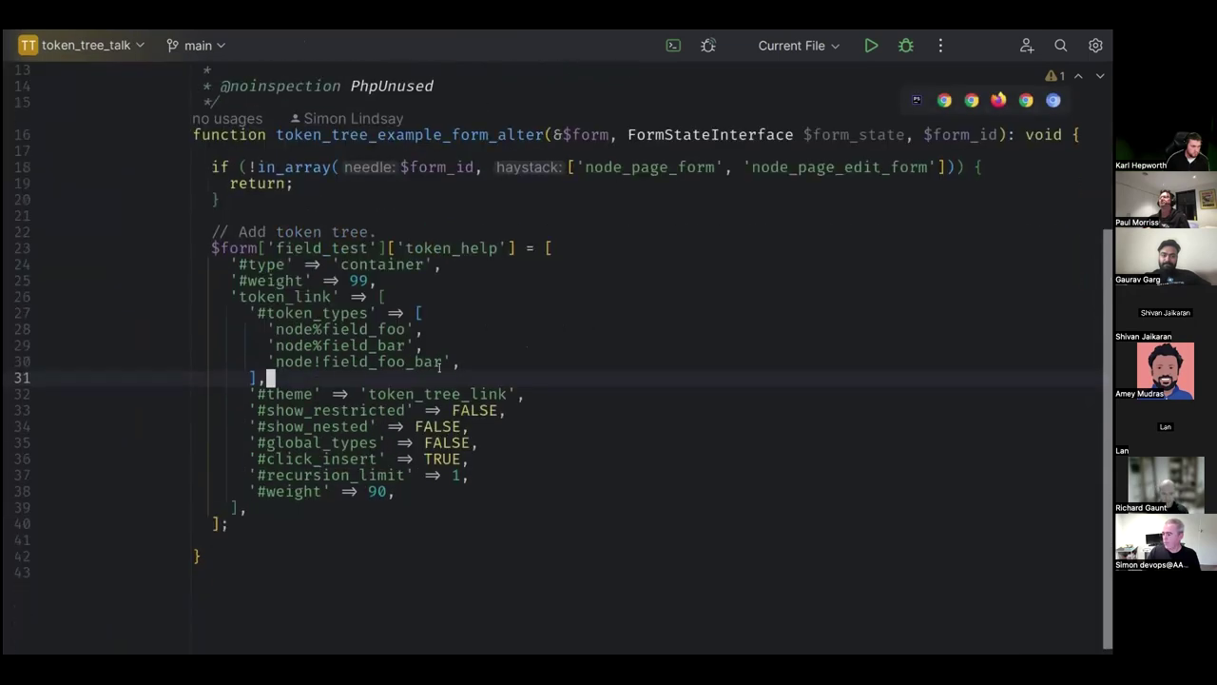
left_click(510, 368)
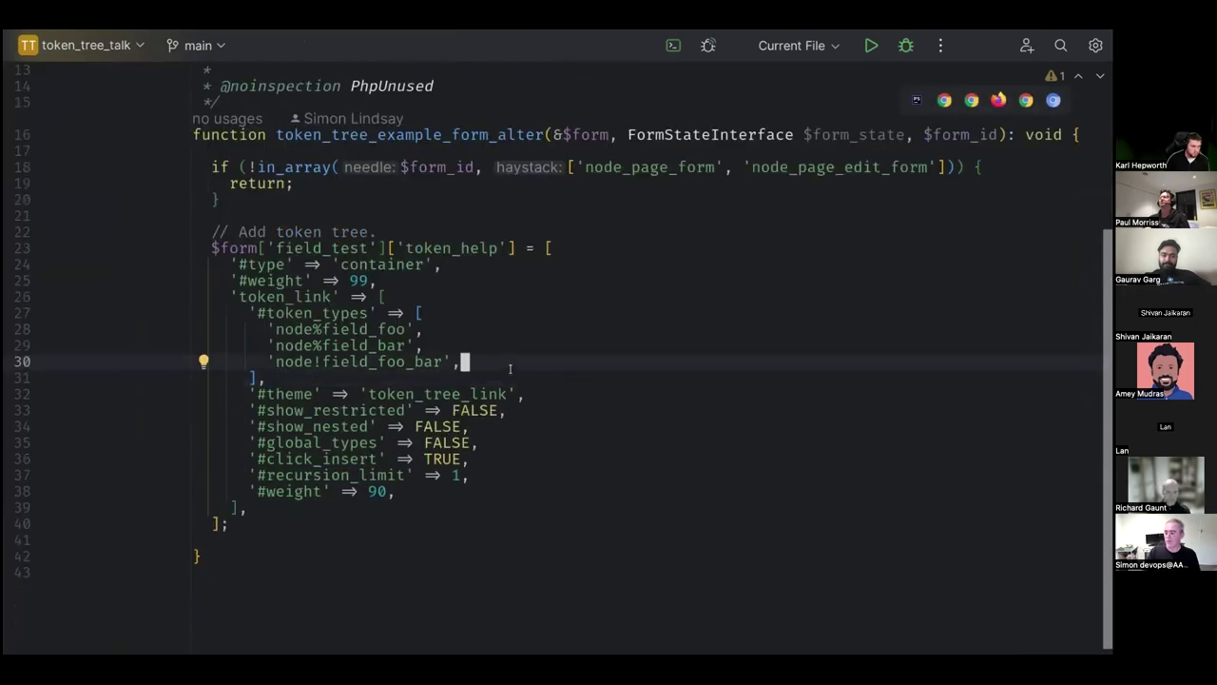
key("Home")
key("Right")
key("Right")
key("Right")
key("Right")
key("Right")
key("Right")
key("Right")
key("Right")
key("Right")
key("Right")
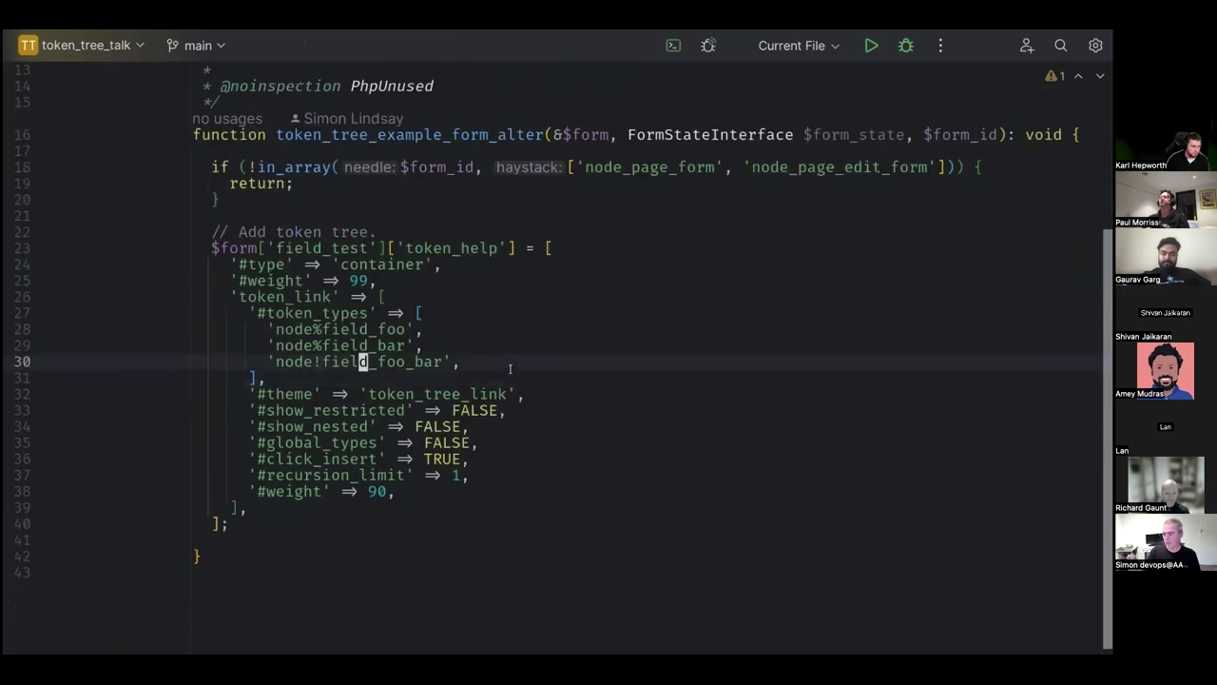
key("Right")
key("Down")
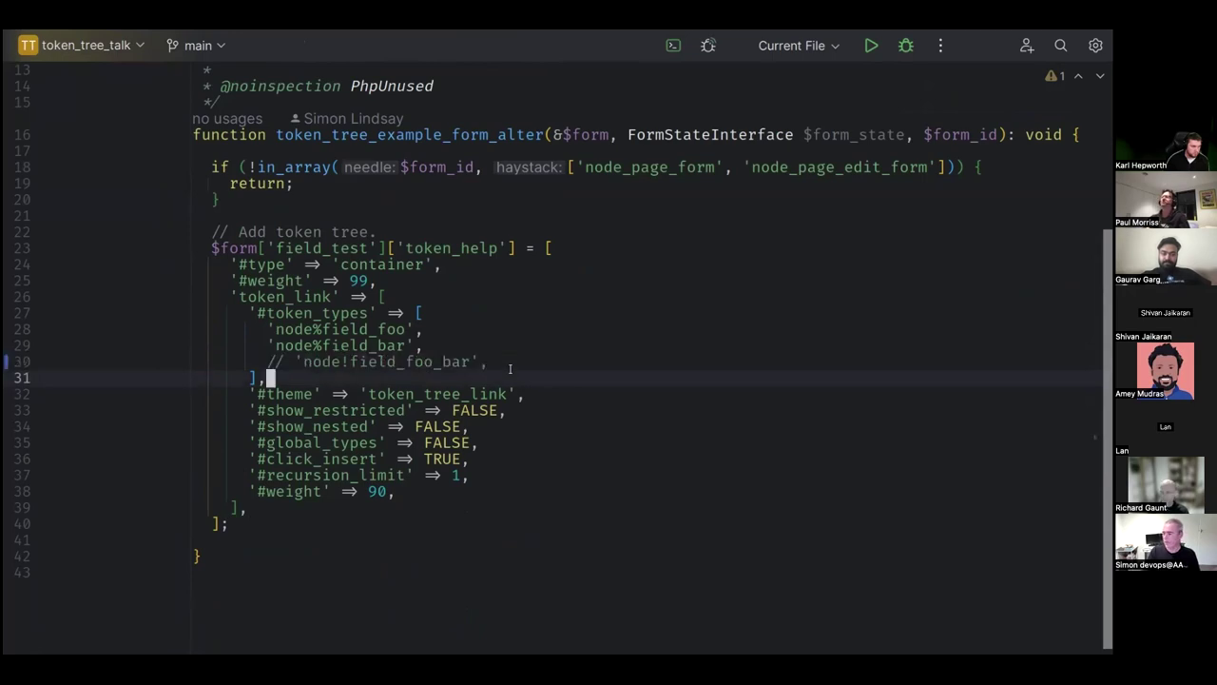
Step: Switch to the browser, close the token list on the page's edit form and browse the available tokens again
key("alt+Tab")
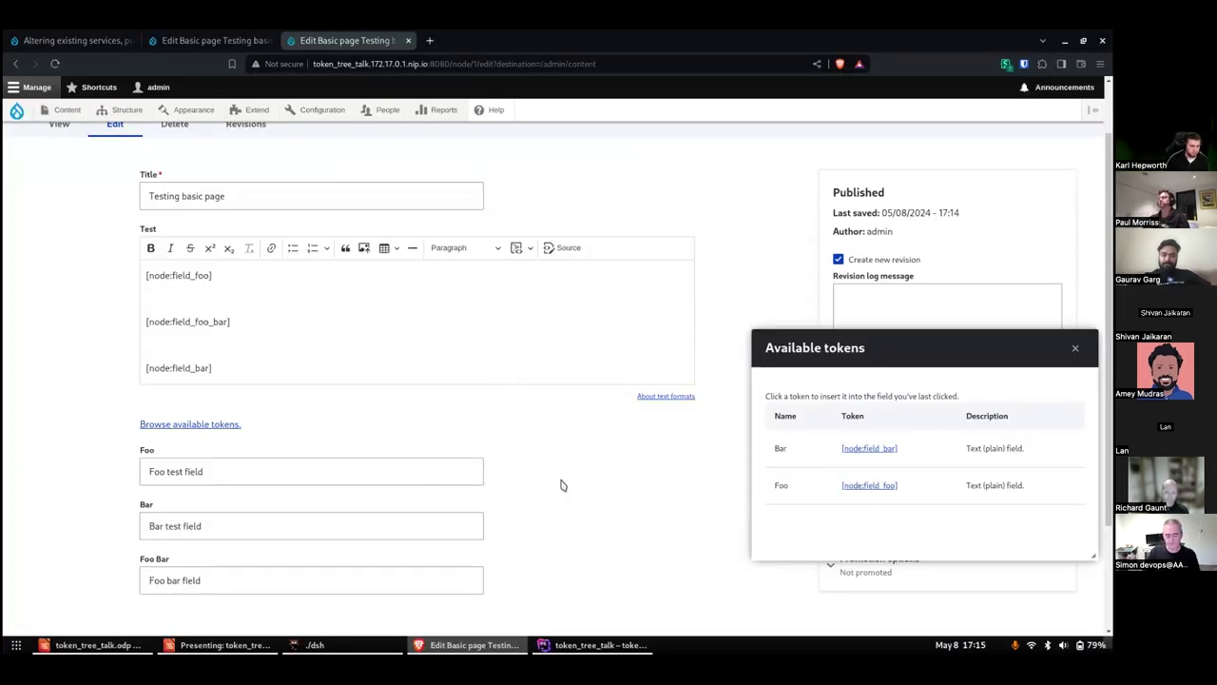
key("Escape")
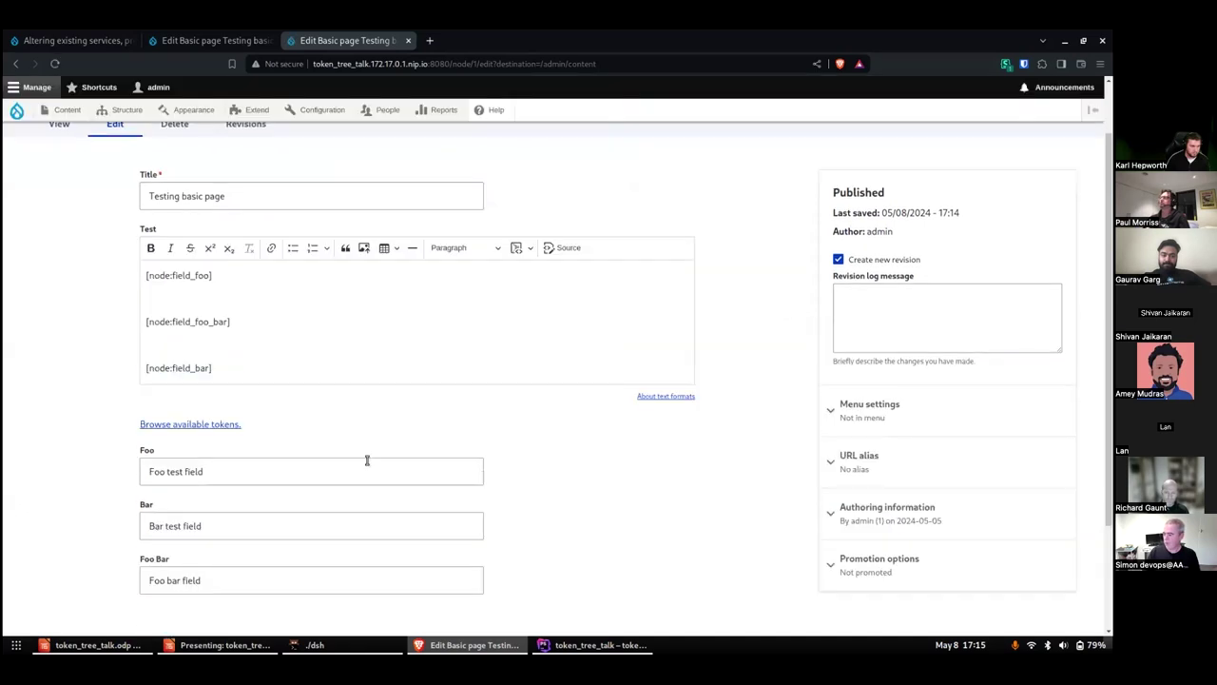
left_click(195, 425)
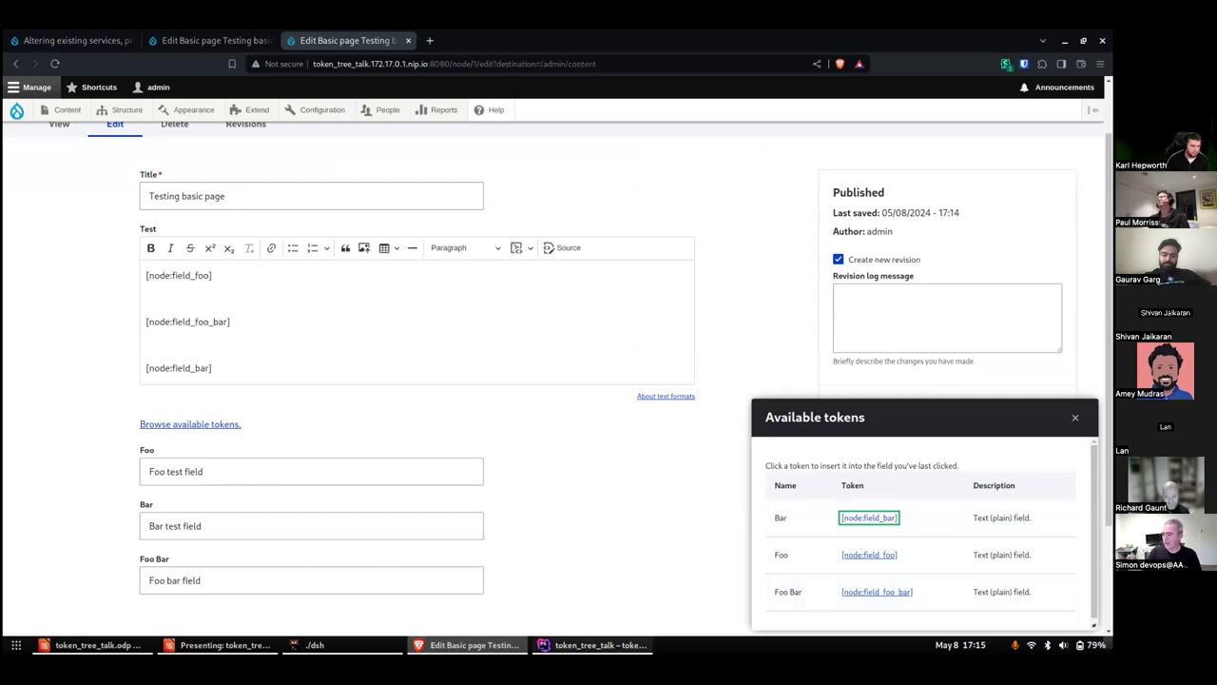
Step: Switch back to PhpStorm and uncomment the 'node!field_foo_bar' entry in the #token_types array
left_click(594, 645)
key("Up")
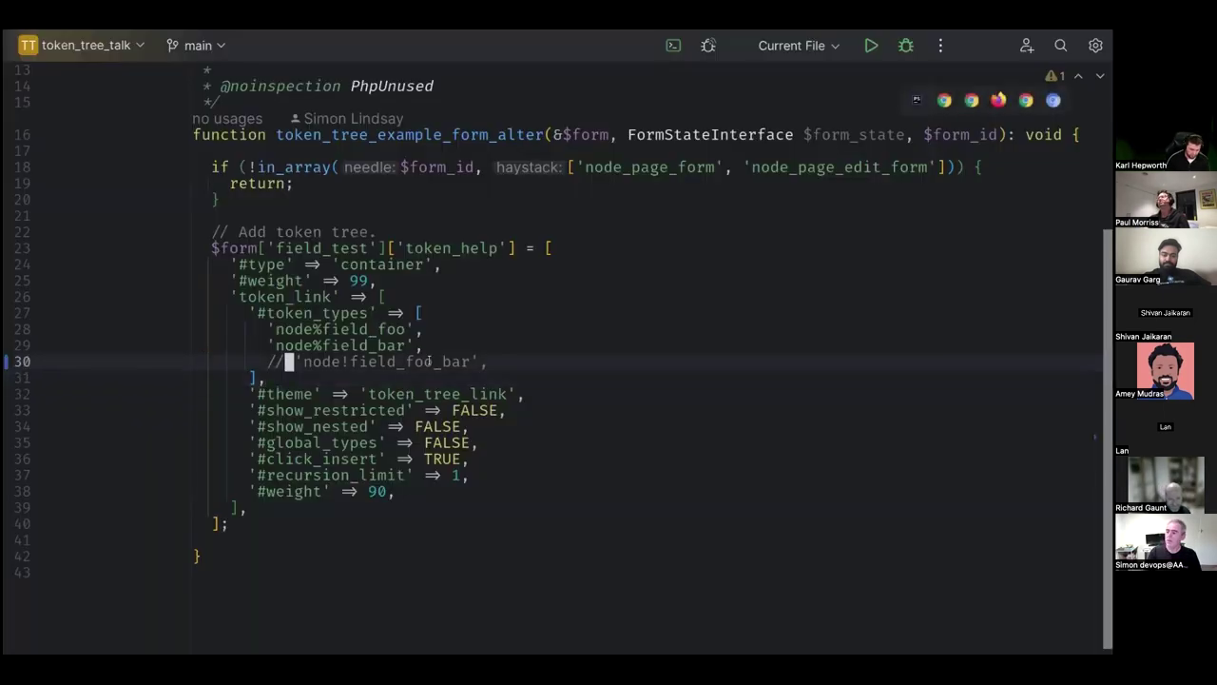
key("ctrl+slash")
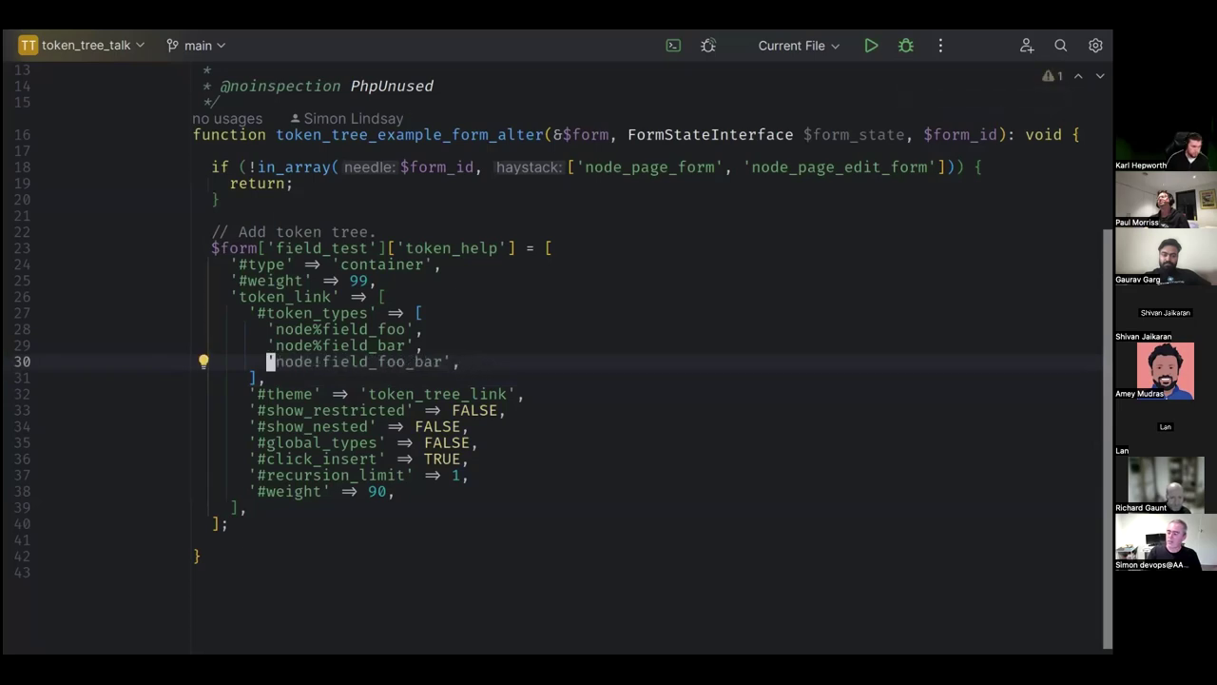
Step: Examine the #token_types entries, comparing the % syntax of node%field_foo with the ! syntax of node!field_foo_bar
key("Up")
key("Up")
key("End")
key("Left")
key("Left")
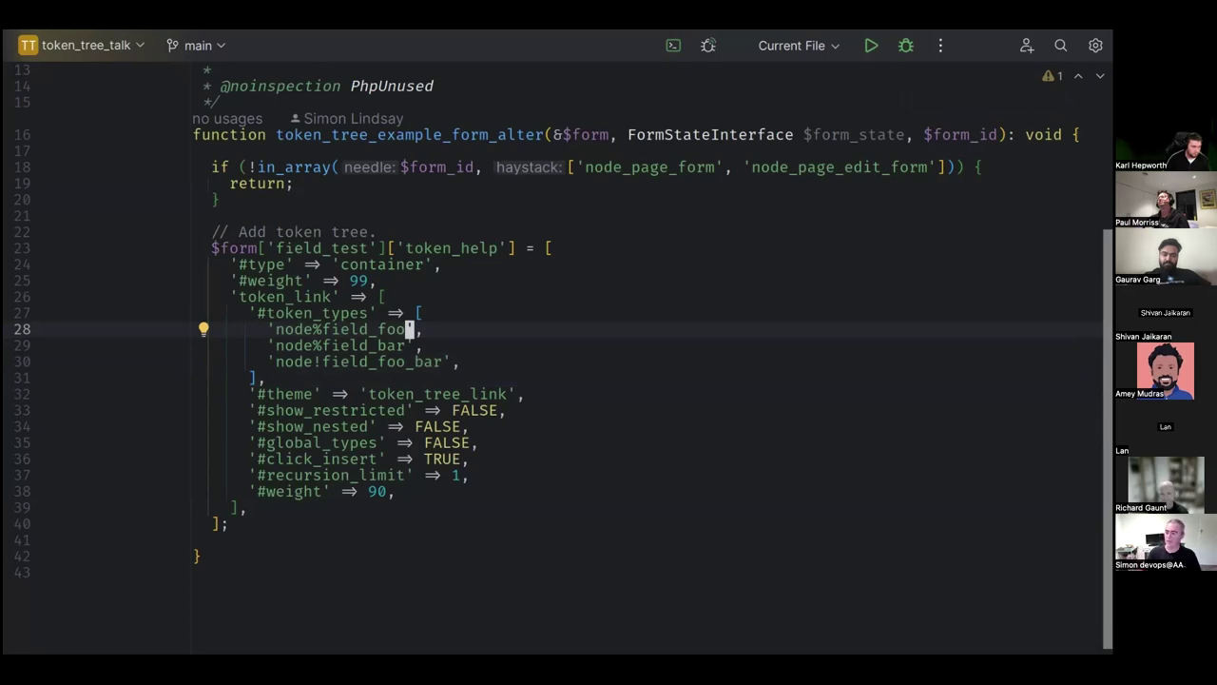
key("Down")
key("Down")
key("Left")
key("Left")
key("Left")
key("Left")
key("Left")
key("Left")
key("Left")
key("Left")
key("Left")
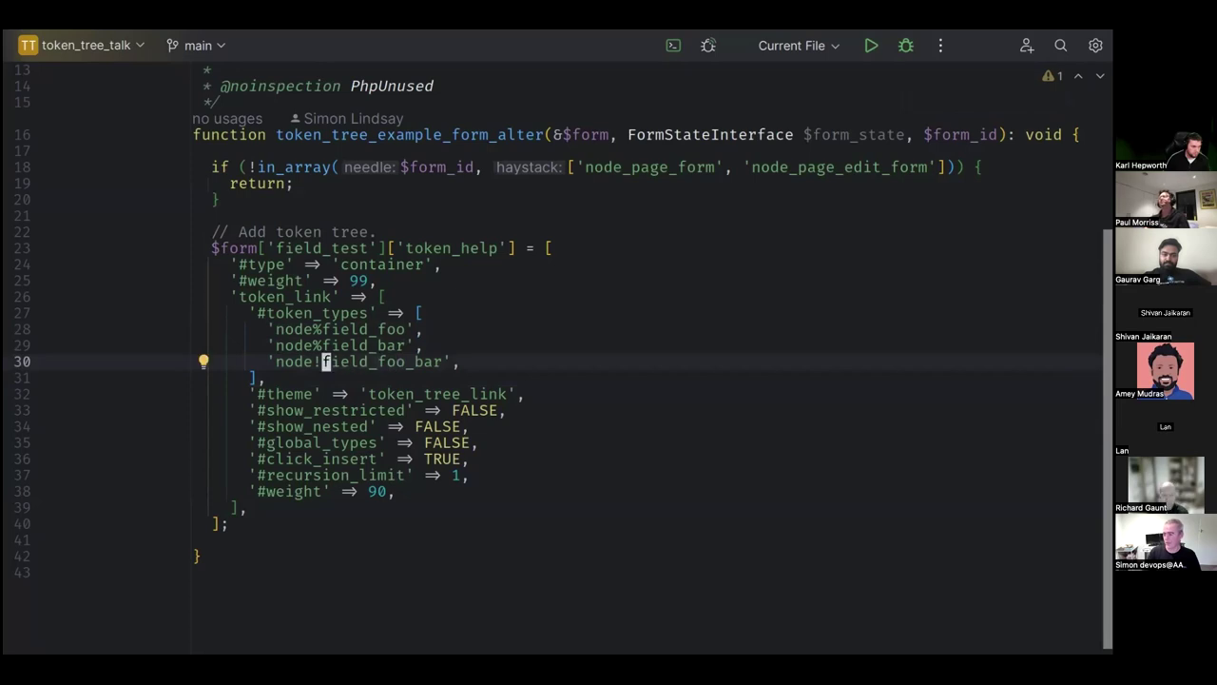
Step: Switch to the browser, close the Available tokens list, open it again for the restored entries, and focus the Test editor
key("End")
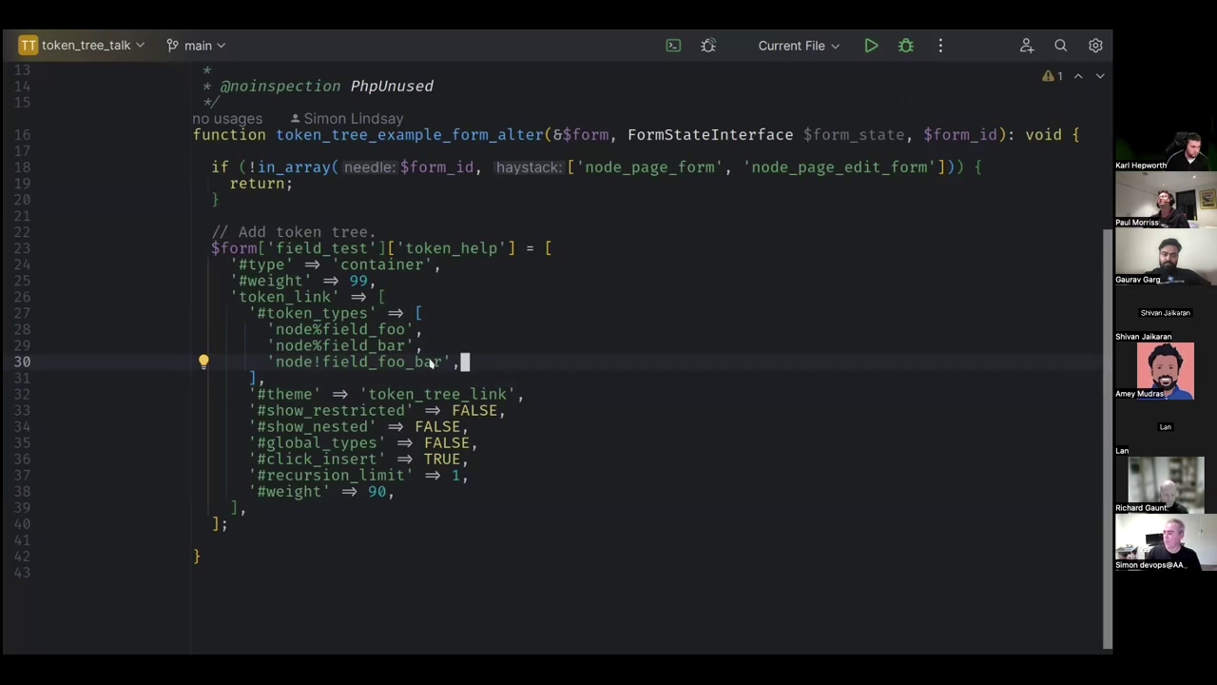
key("alt+Tab")
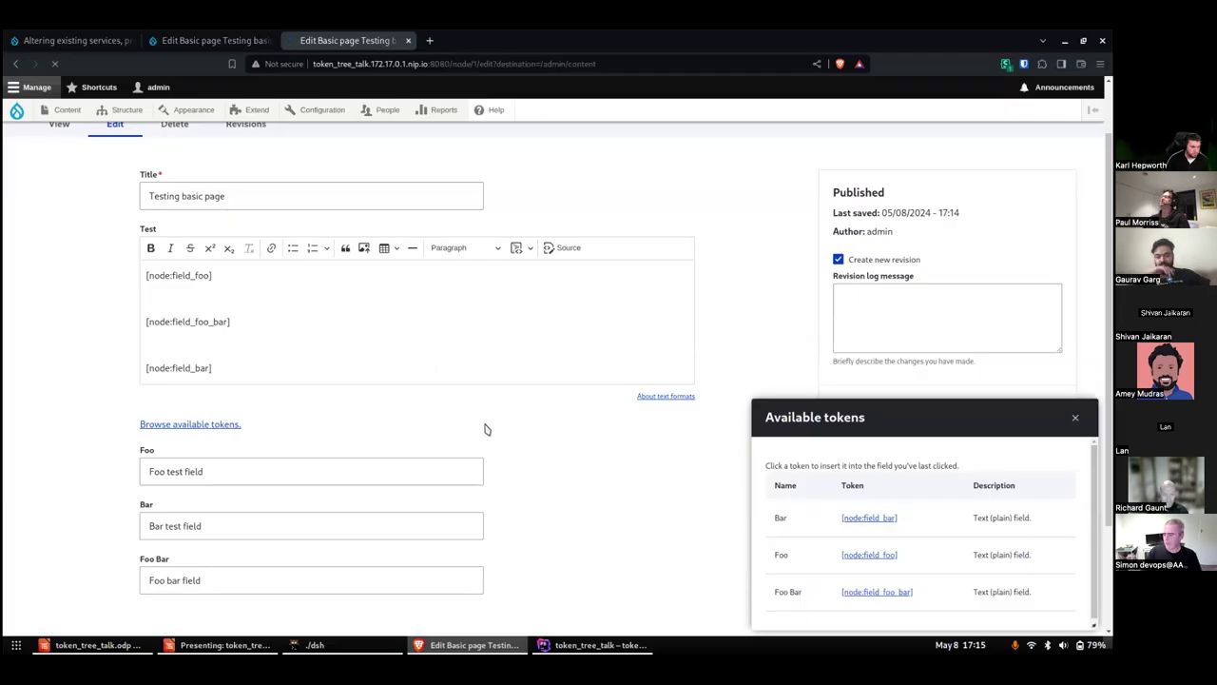
key("Escape")
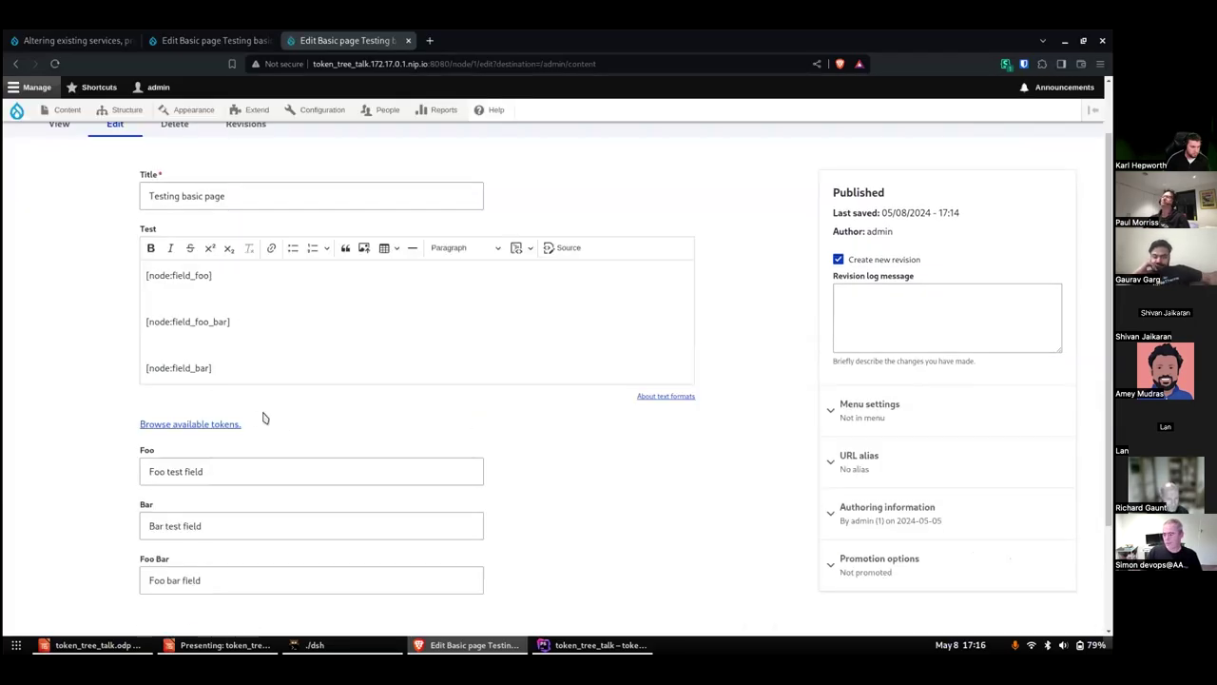
left_click(215, 424)
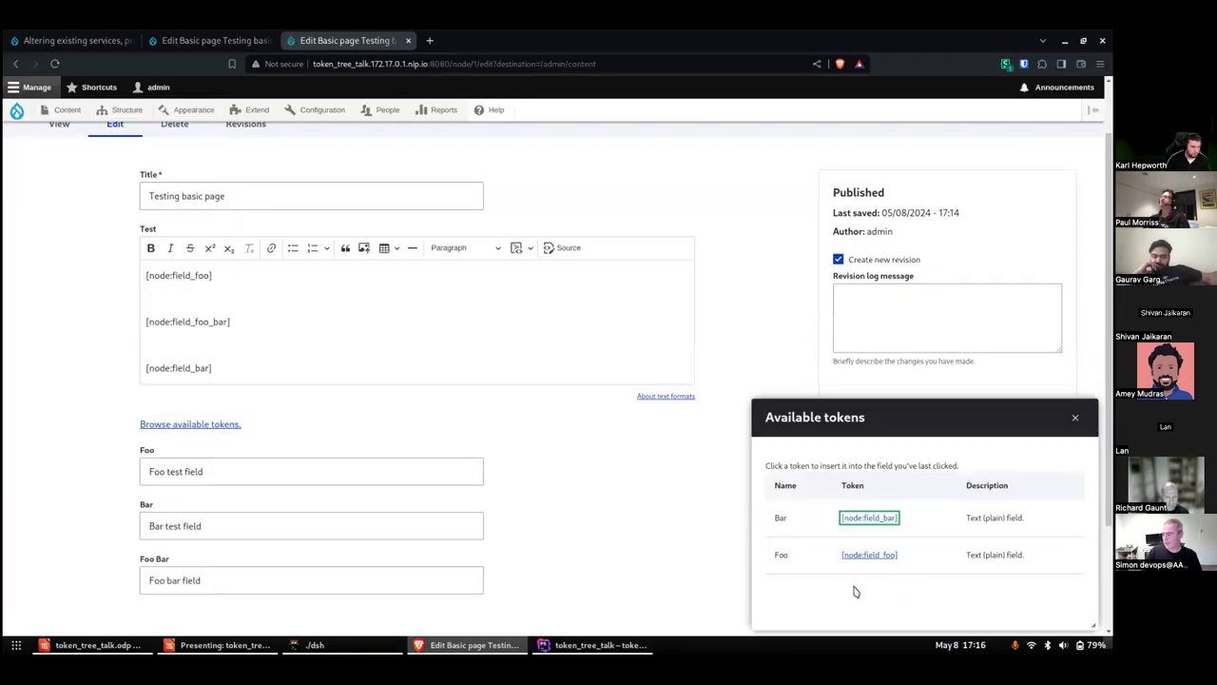
left_click(306, 313)
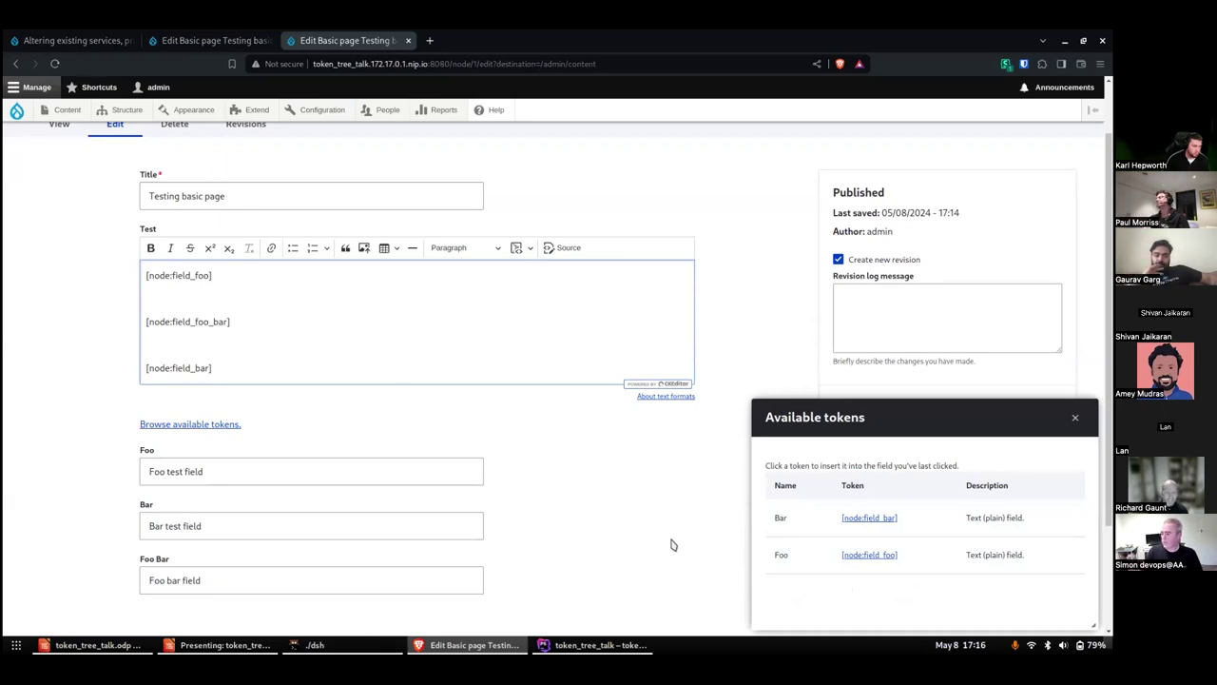
Step: Switch to PhpStorm and review the token_tree_example_form_alter function with its form ID check and token tree array
mouse_move(314, 645)
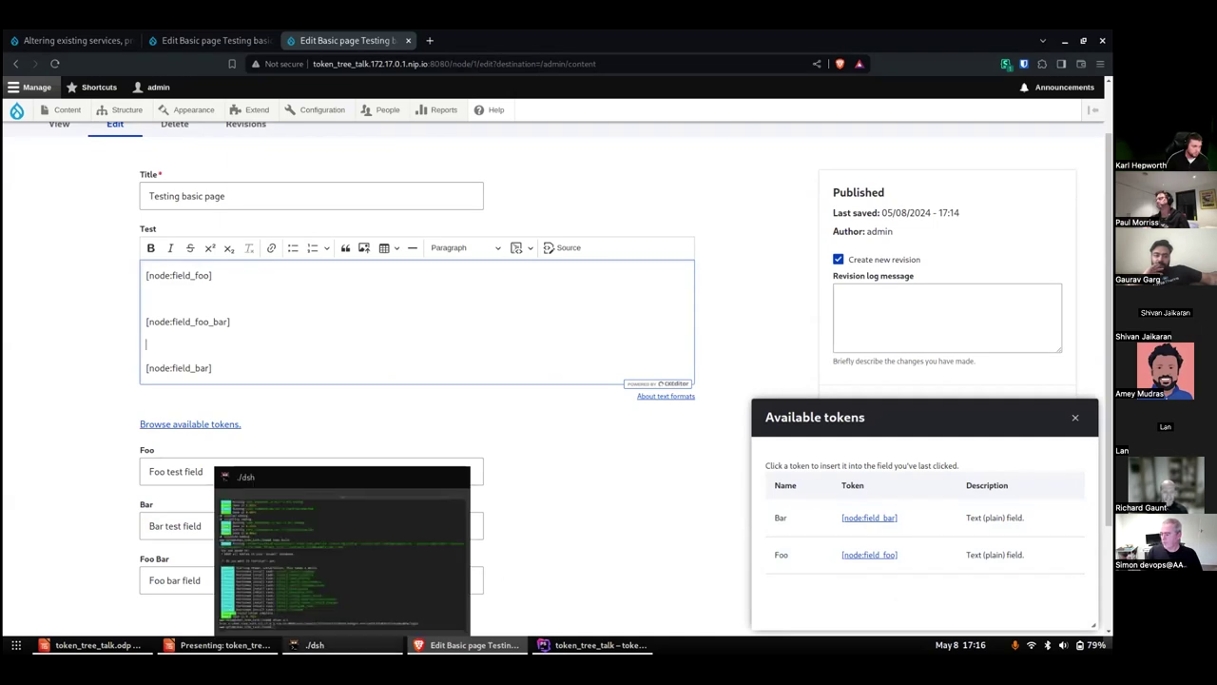
left_click(594, 645)
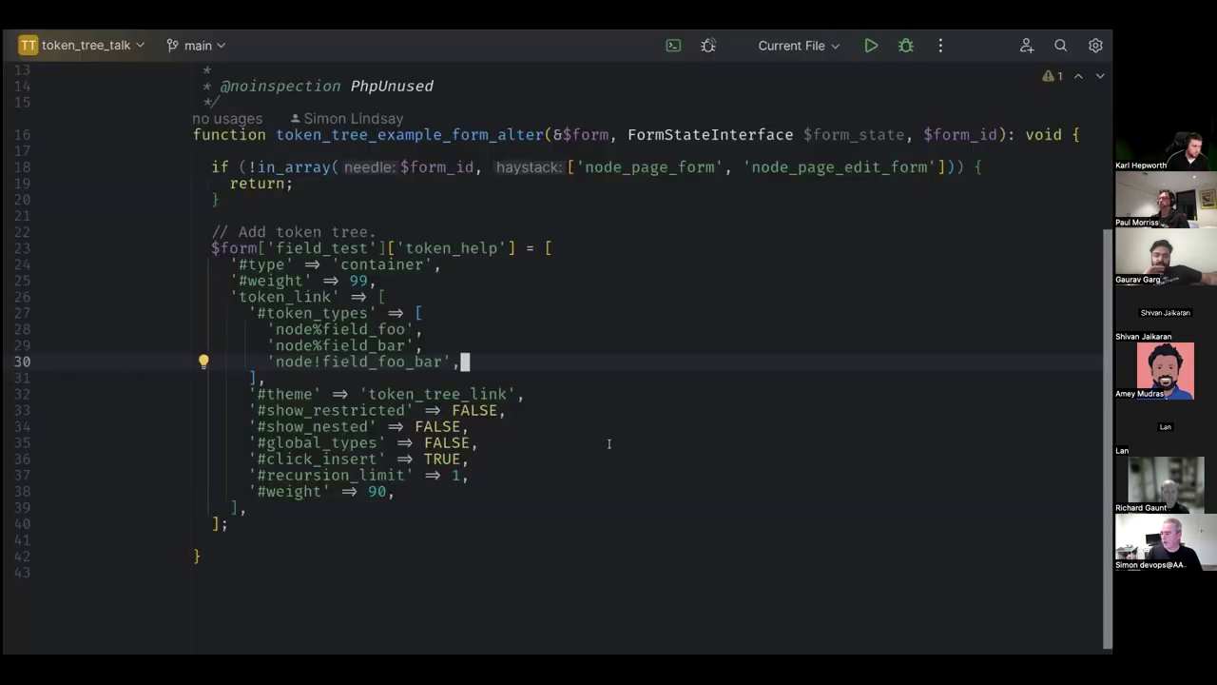
scroll(618, 419, "up", 4)
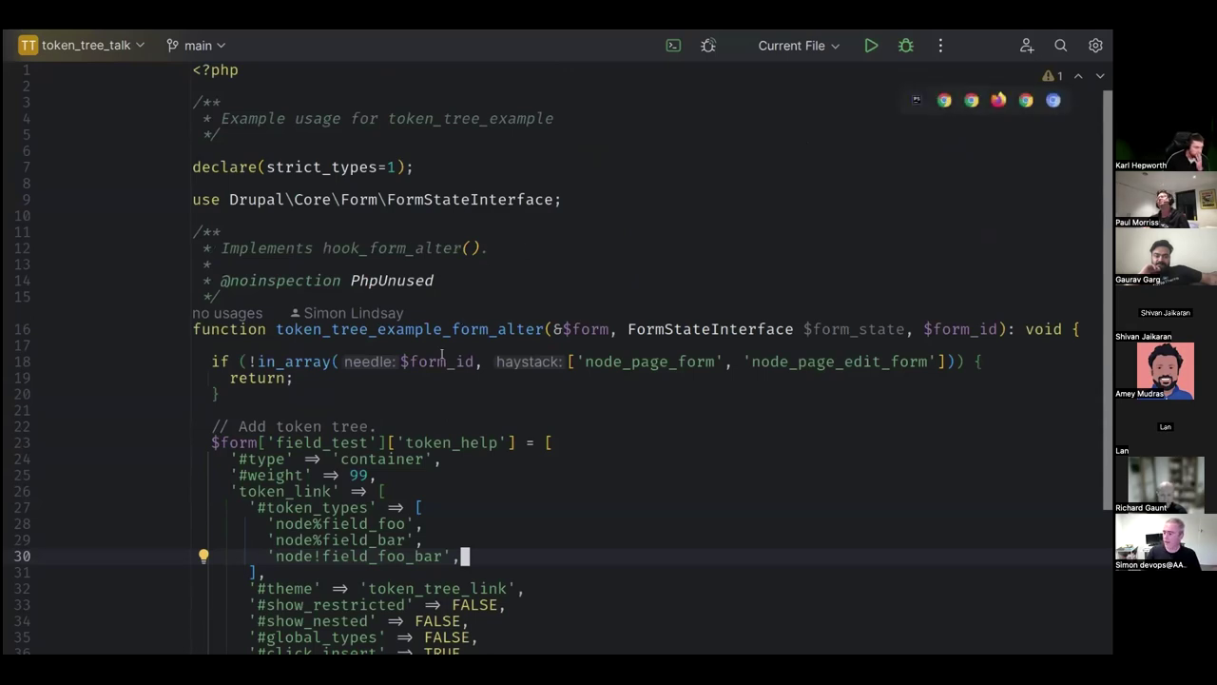
scroll(571, 333, "down", 2)
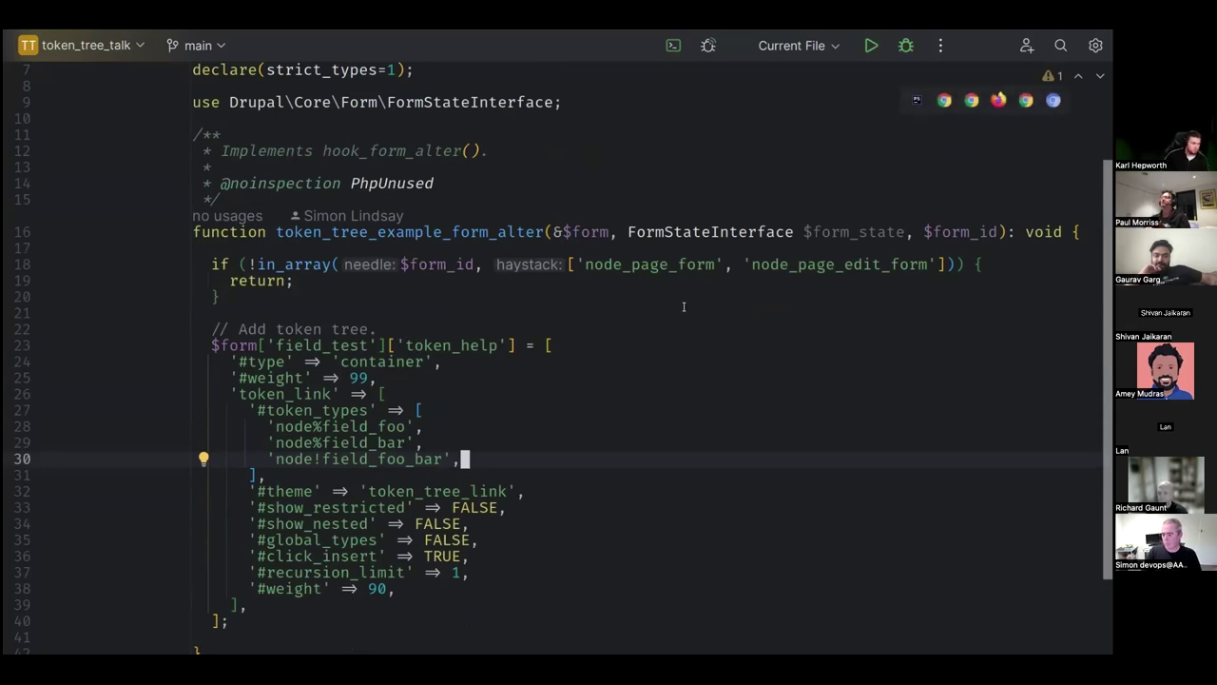
Step: Show and widen the project tree, then open the PageBundle class under page_bundle/src/Entity and review its formAlter and addTokenTreeFilter methods
key("alt+1")
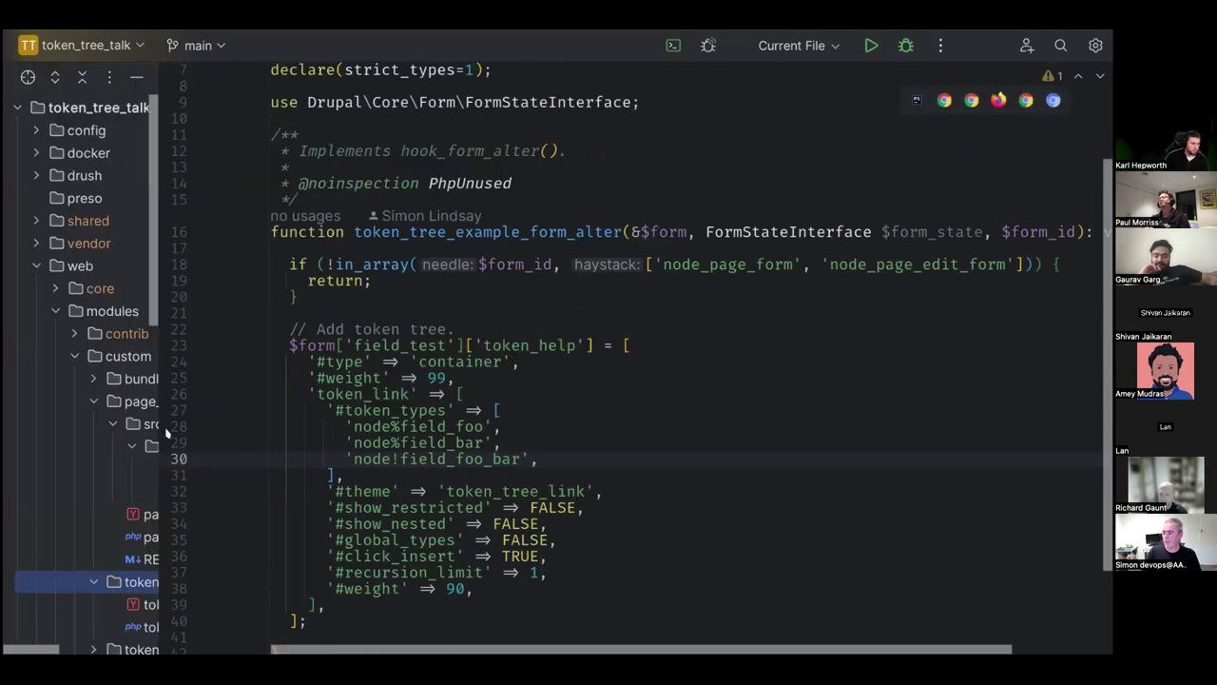
left_click_drag(162, 430, 238, 435)
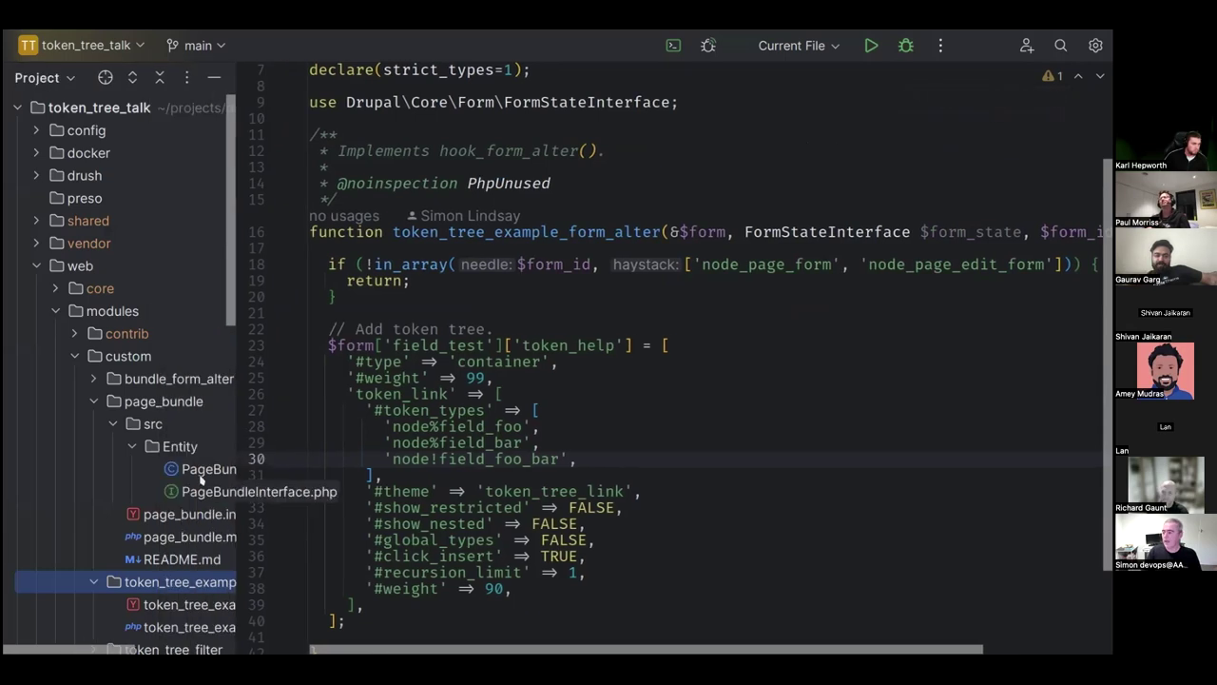
double_click(200, 476)
scroll(457, 445, "down", 5)
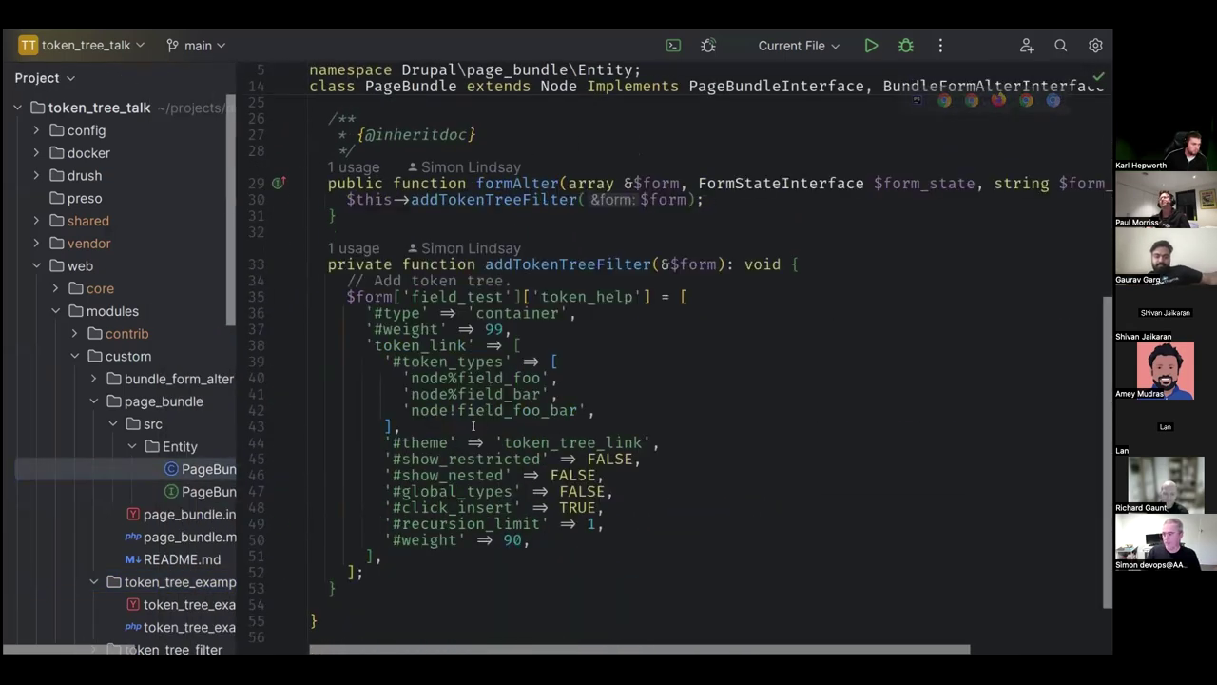
scroll(511, 486, "up", 1)
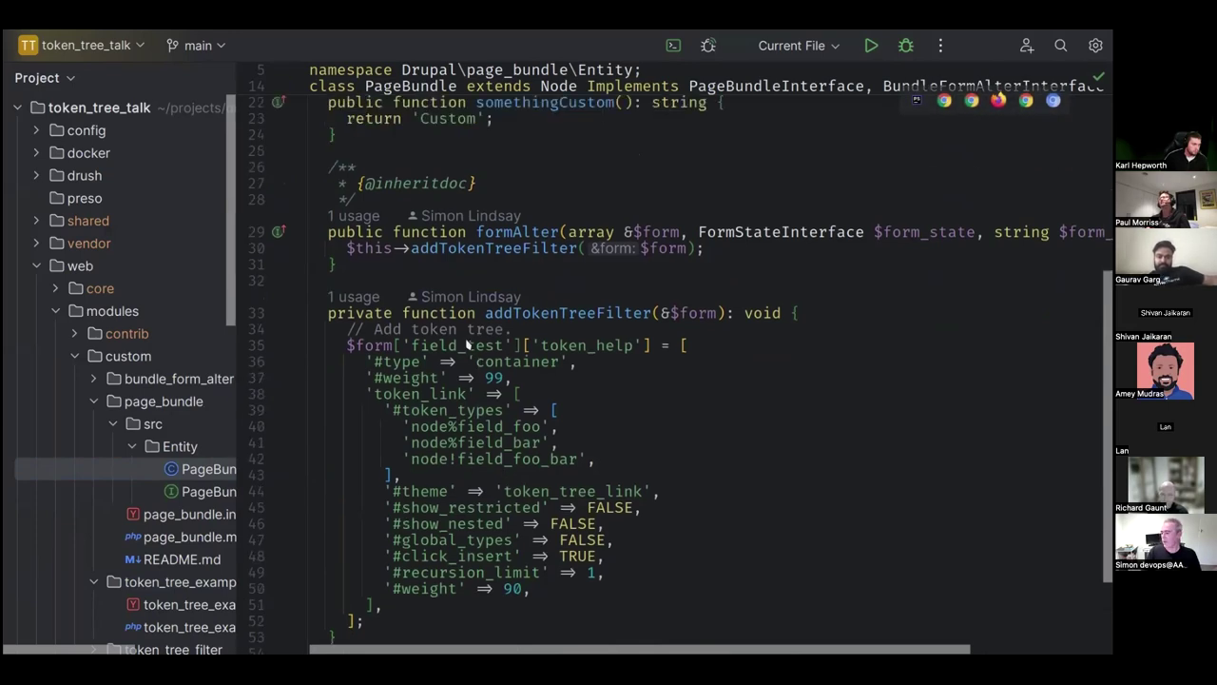
Step: Uninstall token_tree_example in the terminal with "drush pmu token_tree_example", then switch to the browser and reload the page's edit form
key("alt+Tab")
mouse_move(313, 645)
left_click(332, 599)
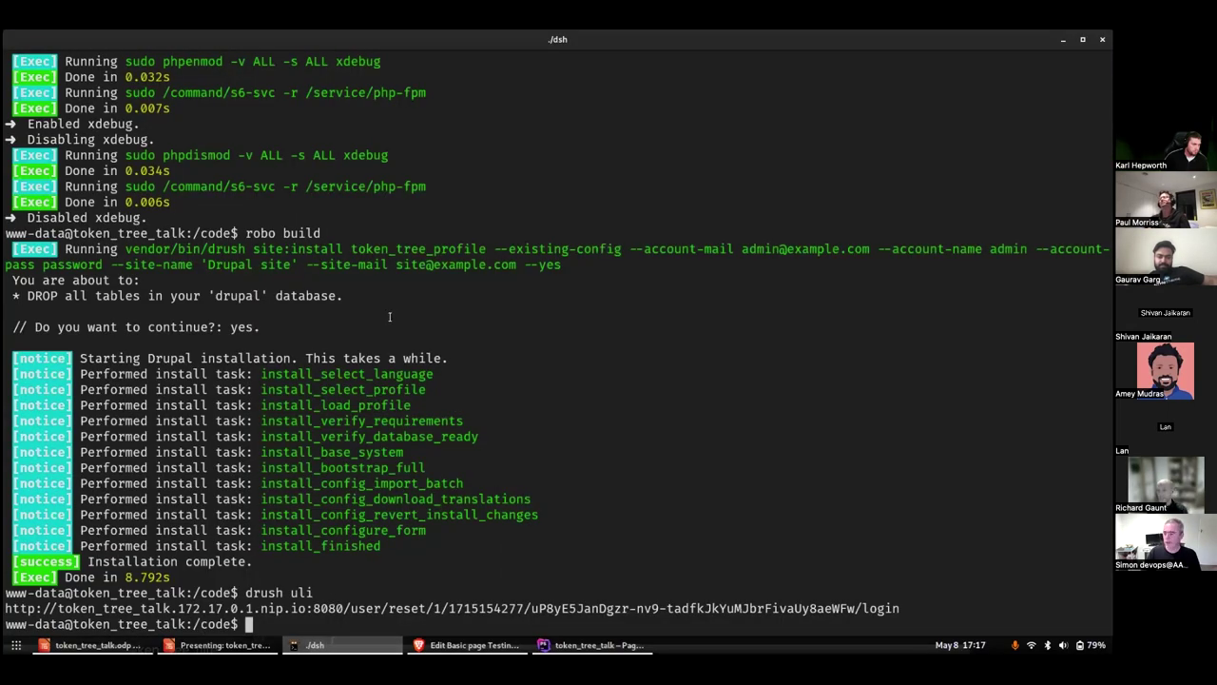
type("drush pm,")
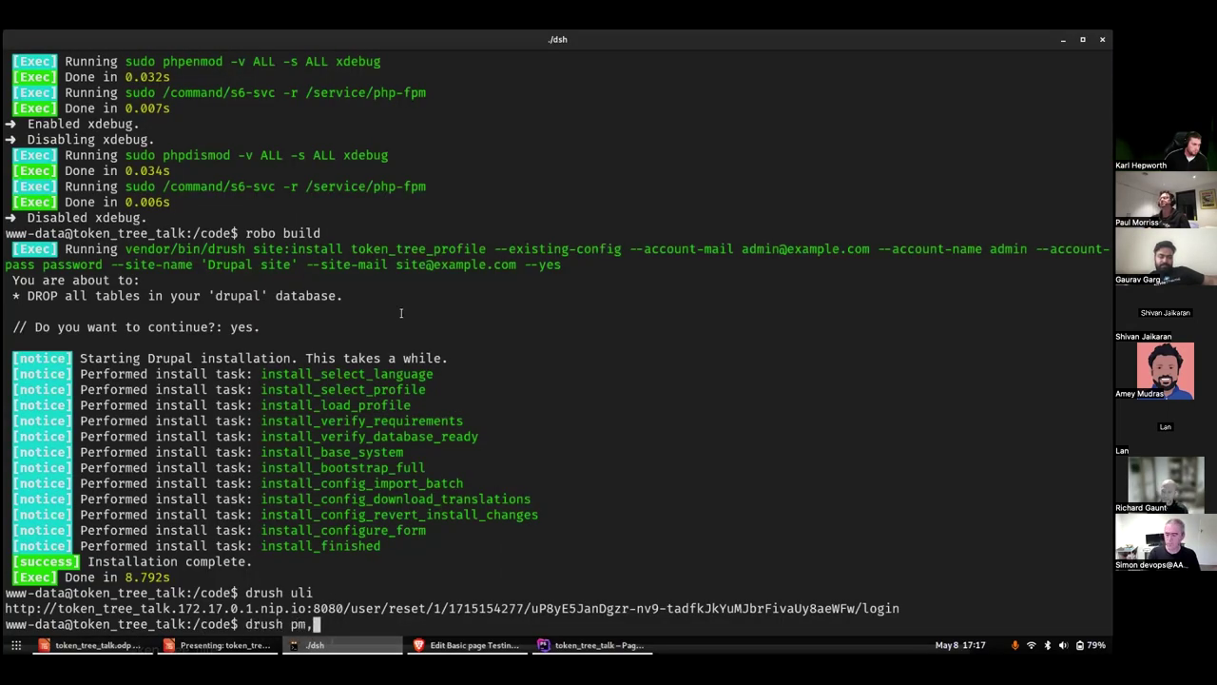
key("BackSpace")
type("u ")
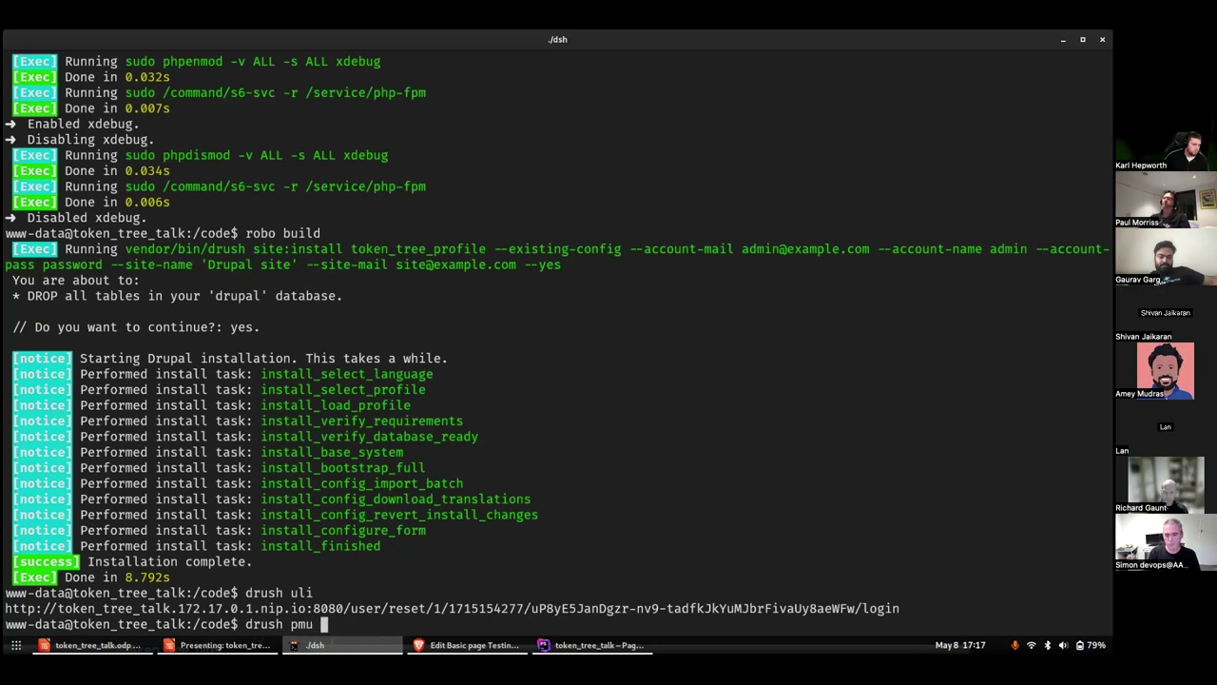
type("token_tree_vi")
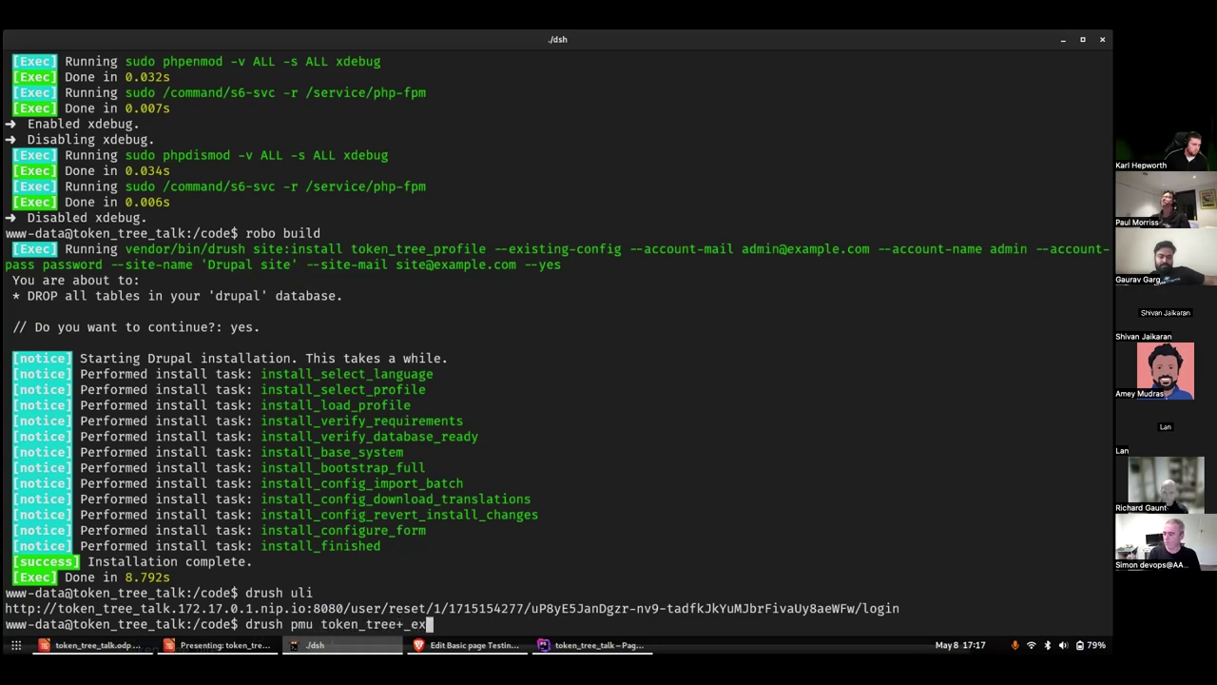
key("BackSpace")
key("BackSpace")
type("example")
key("Return")
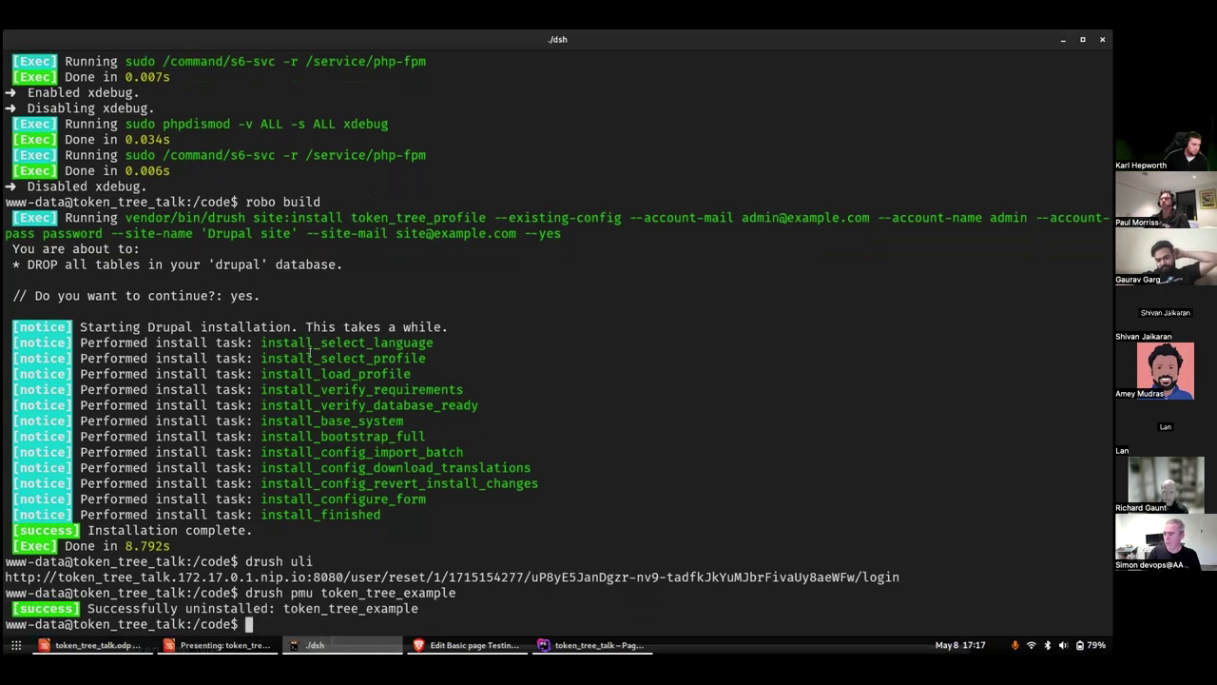
left_click(494, 511)
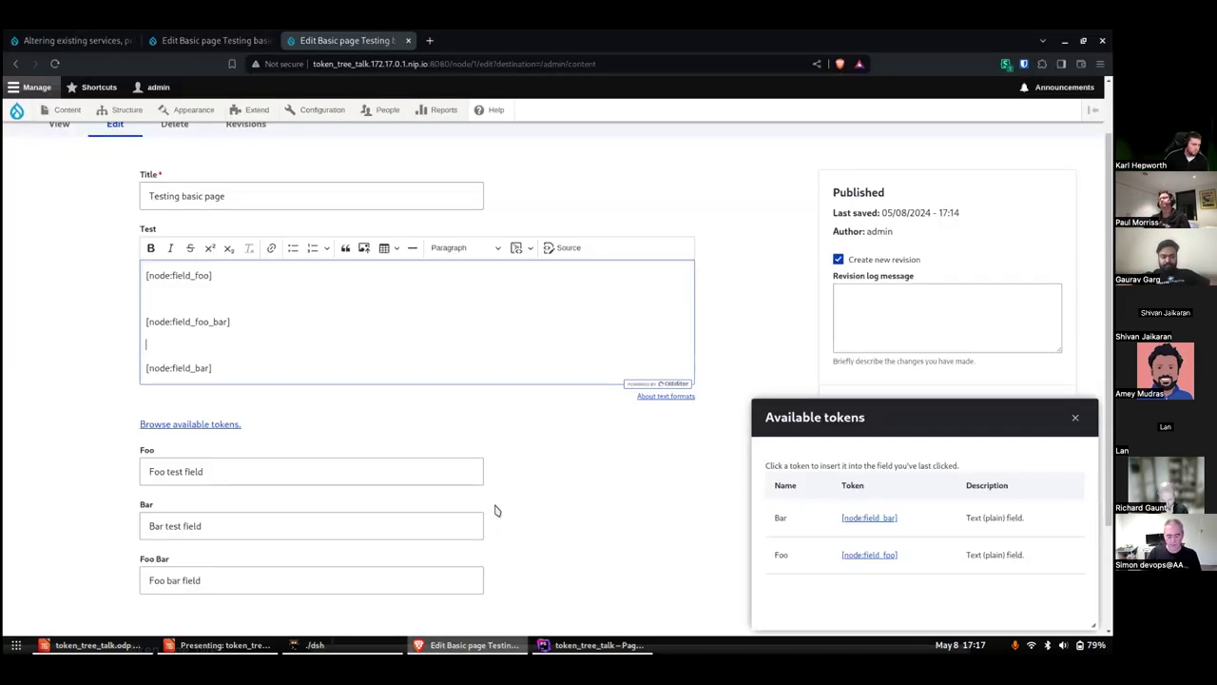
key("F5")
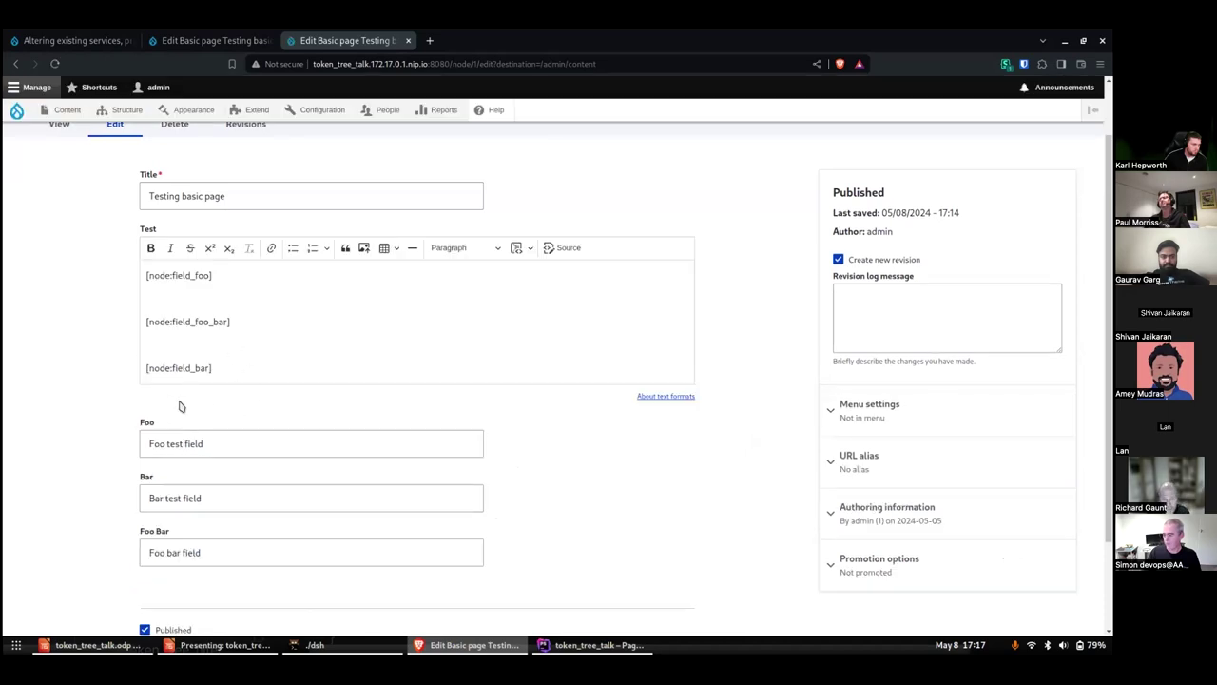
Step: Switch to the terminal and enable the module with "drush en page_bundle", accepting the additional bundle_form_alter module
key("alt+Tab")
type("drush en page")
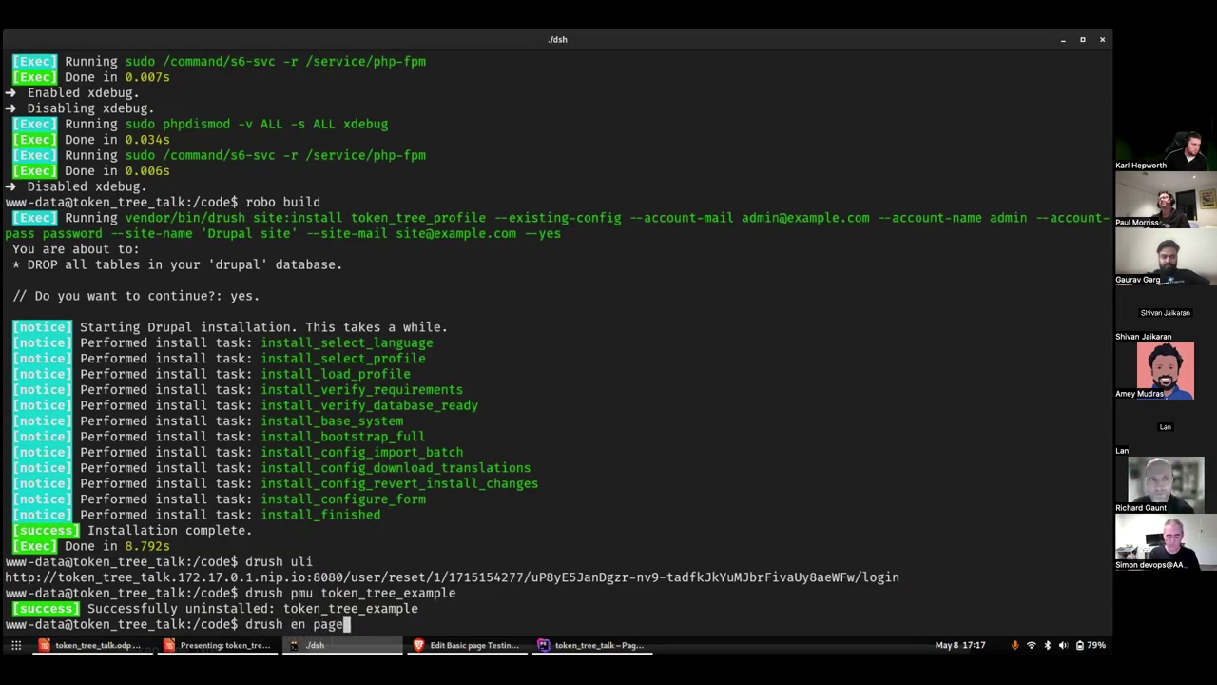
type("_bundle")
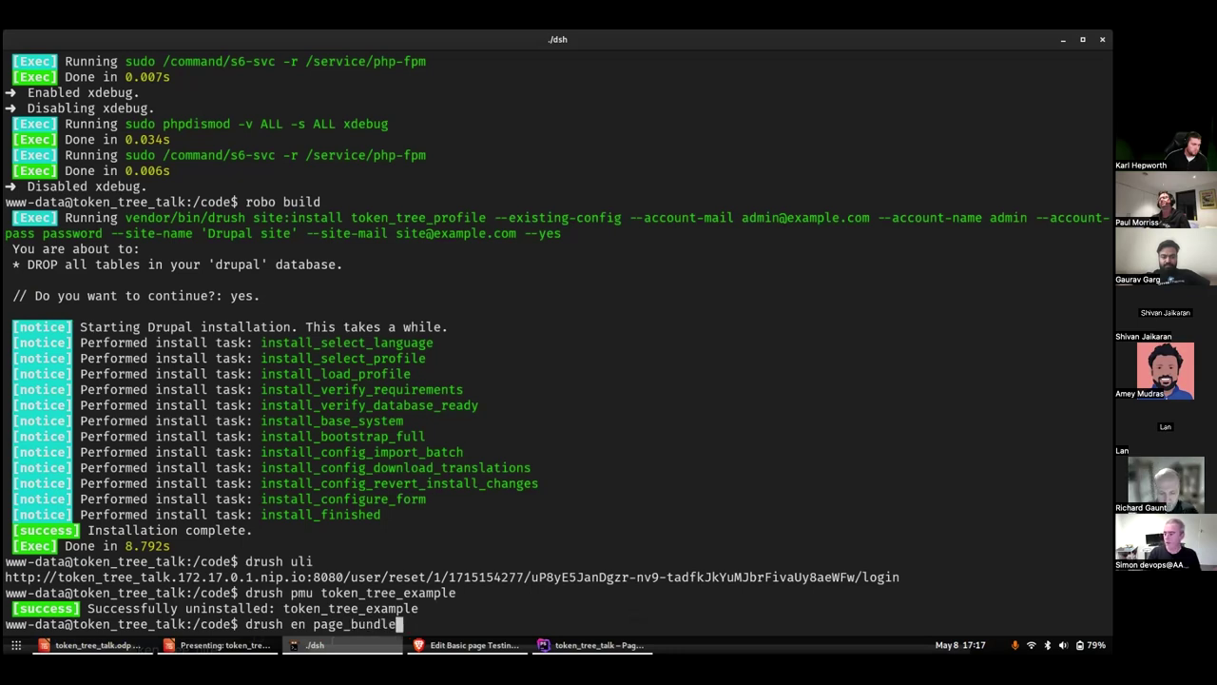
key("Return")
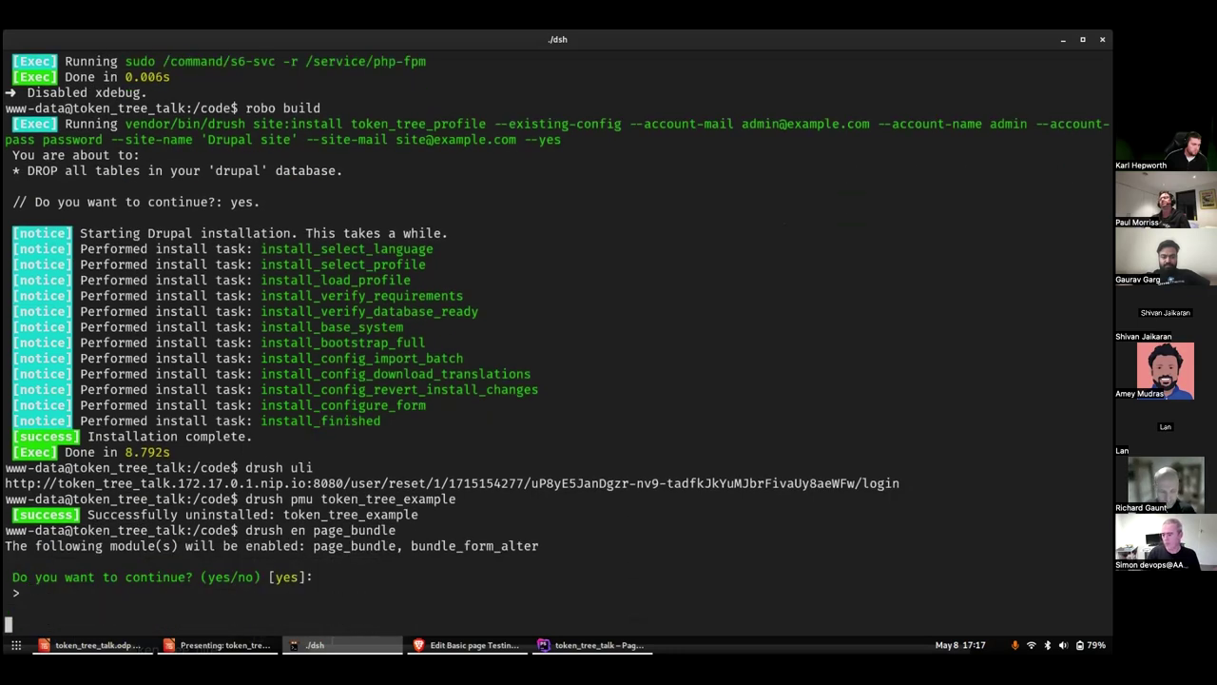
key("Return")
Step: Switch to the browser, reload the Testing basic page edit form and check below the Test field for the token browser link
key("alt+Tab")
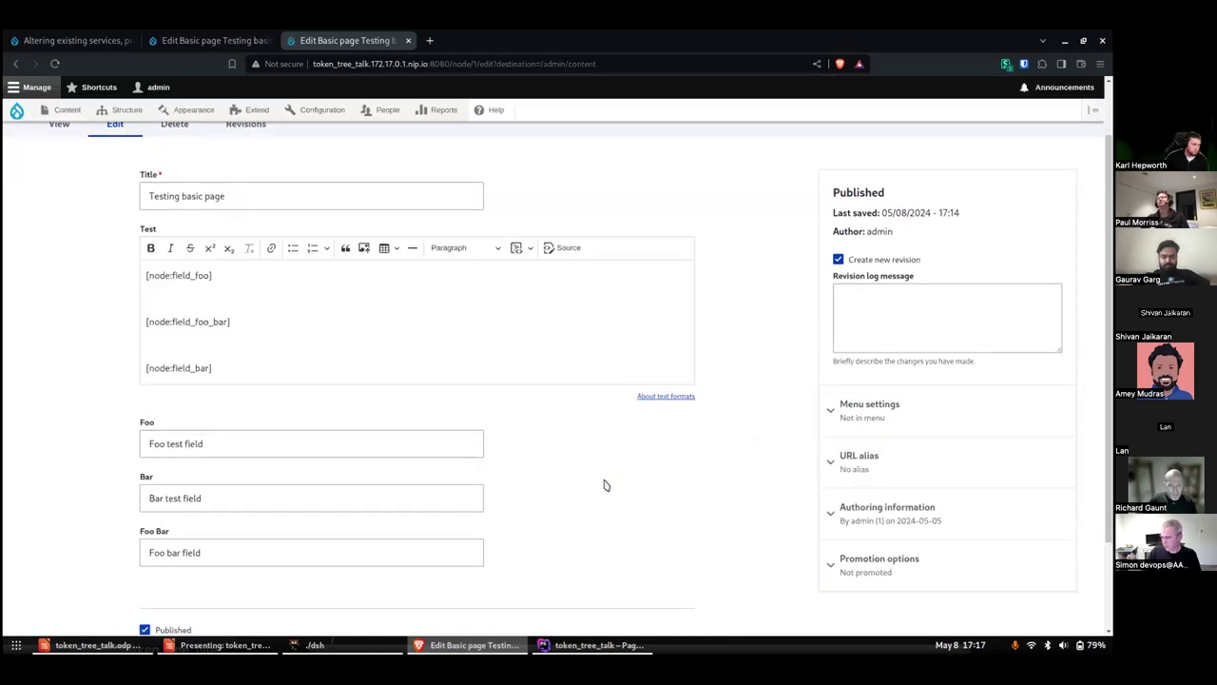
key("alt+Tab")
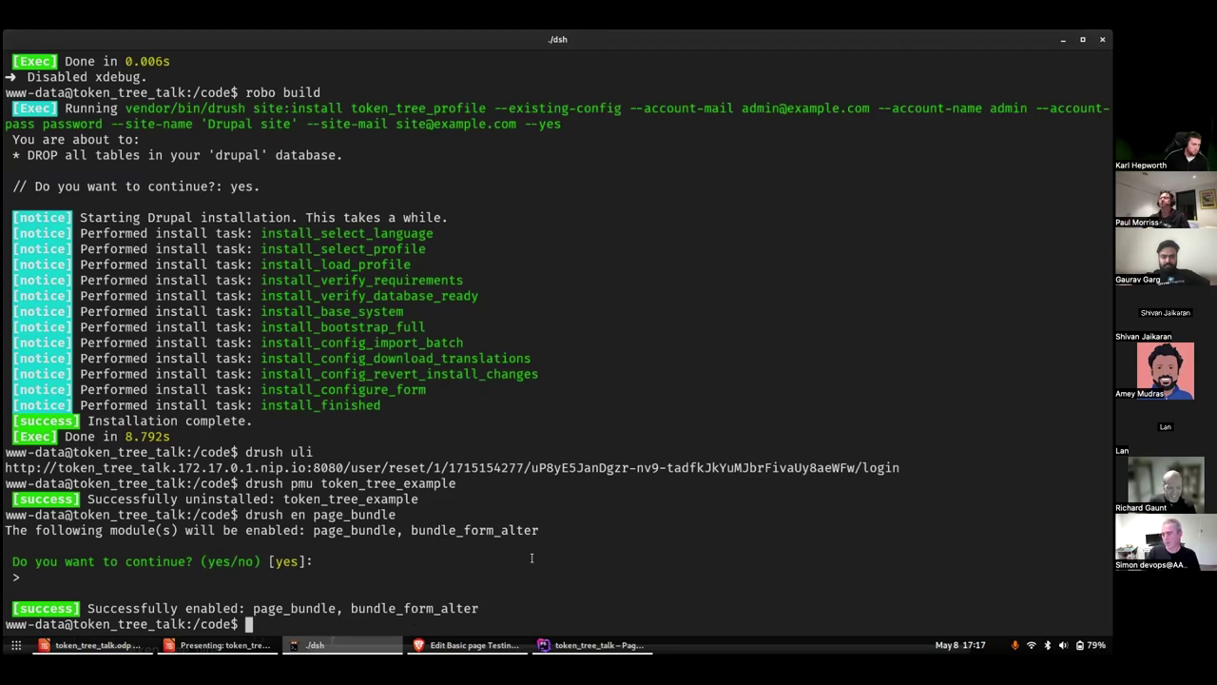
key("alt+Tab")
scroll(383, 403, "down", 3)
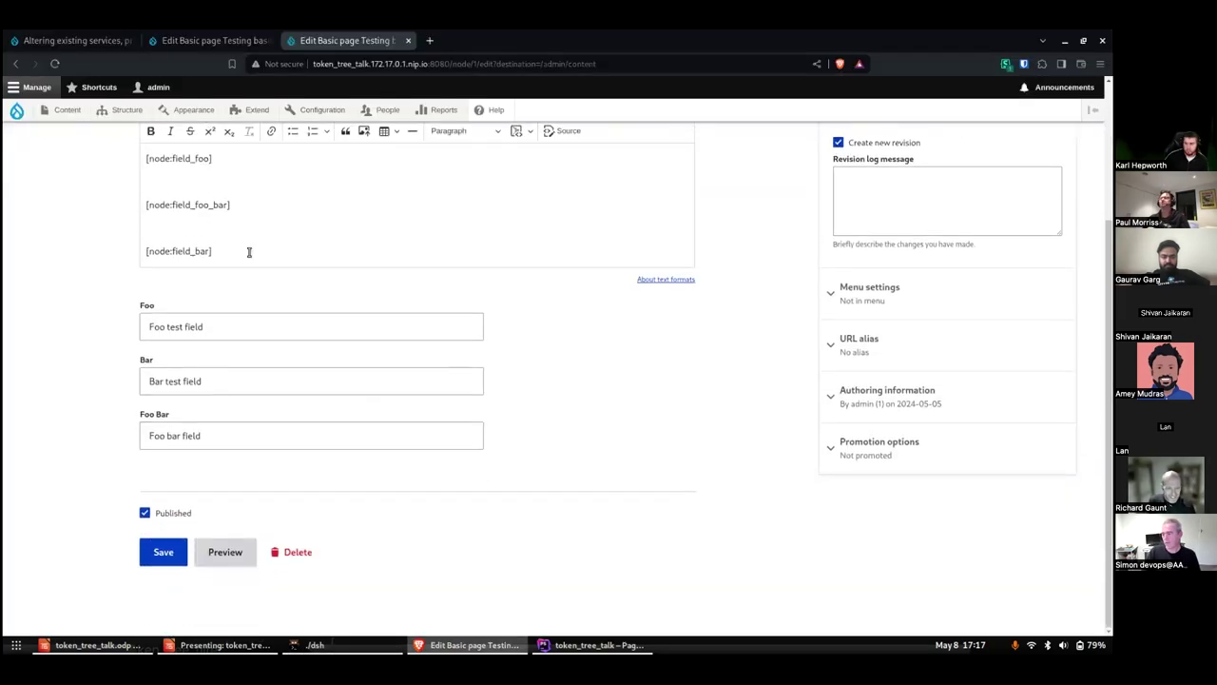
left_click(54, 64)
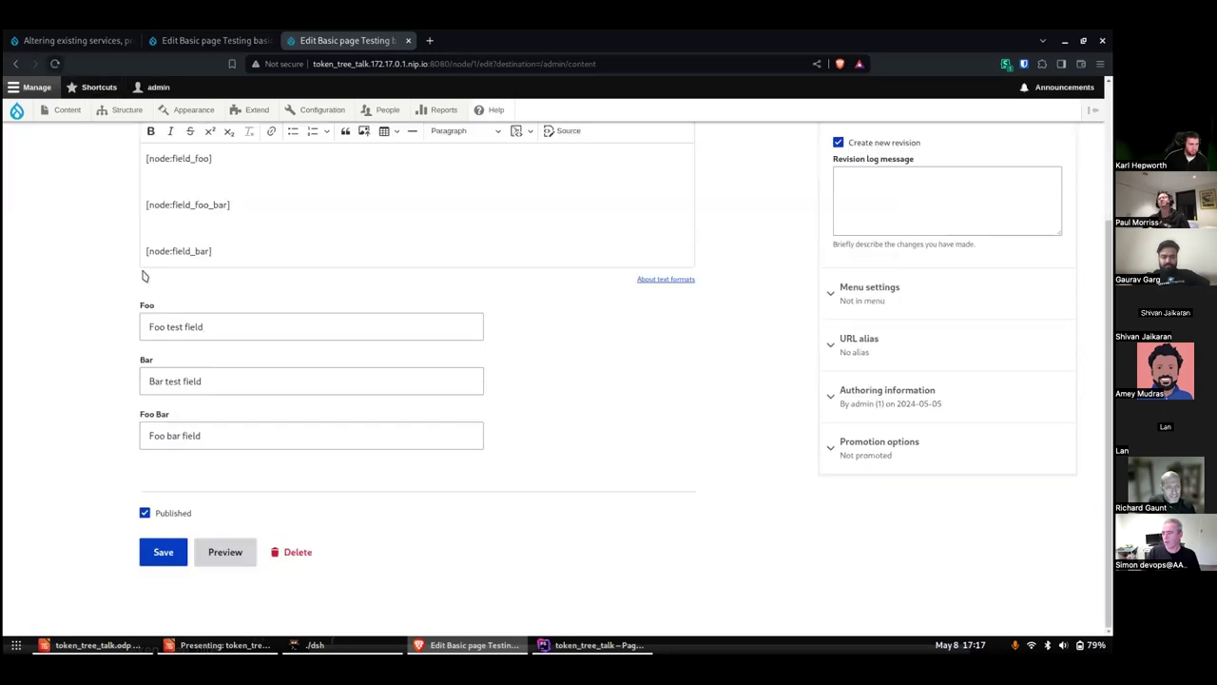
scroll(578, 492, "up", 2)
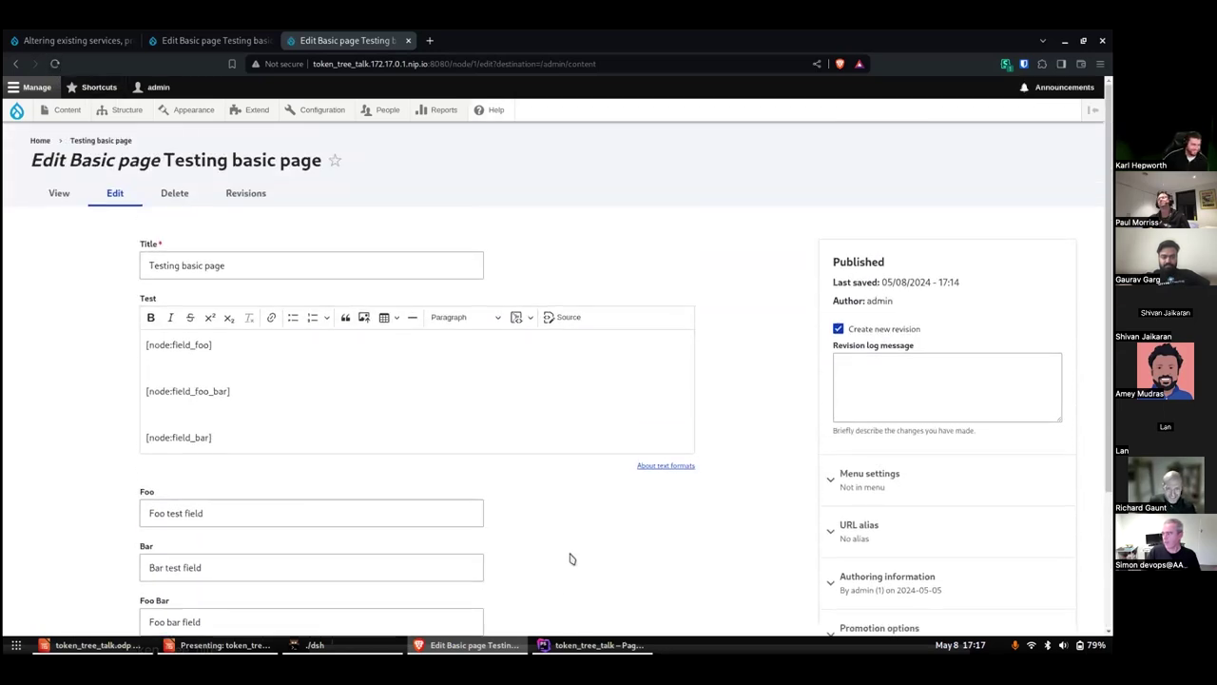
Step: Recheck the terminal output, then switch to PhpStorm and review the page_bundle_entity_bundle_info_alter hook and the PageBundle class's form alter code
key("alt+Tab")
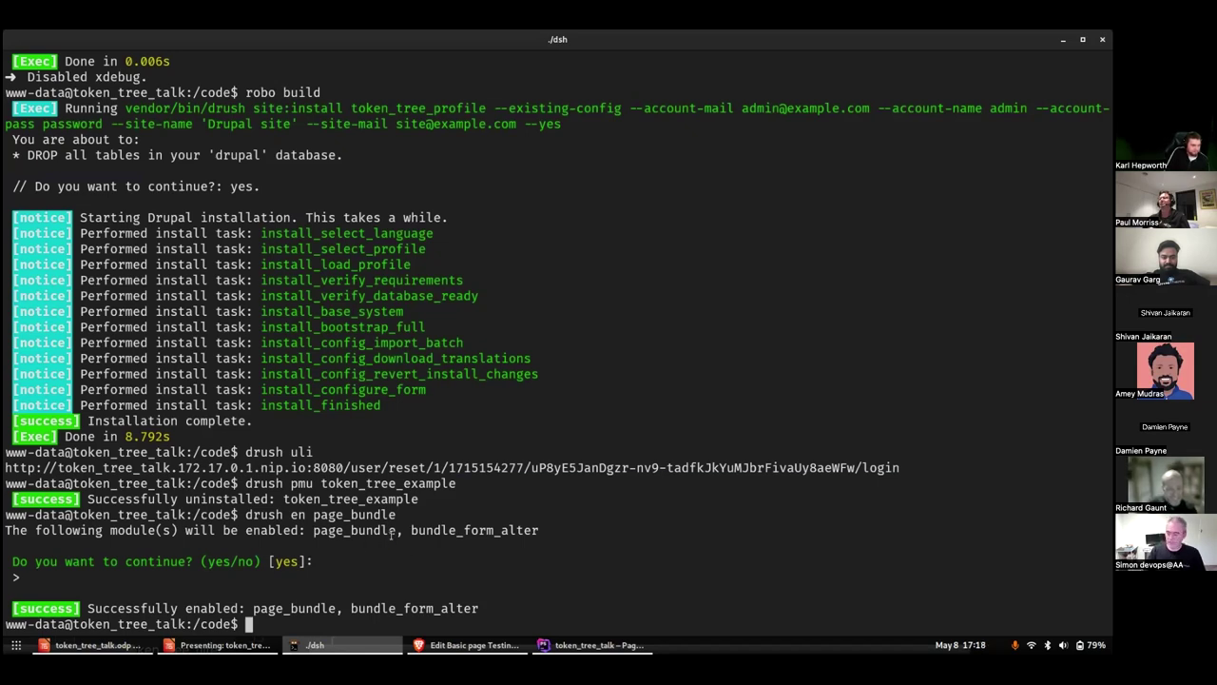
key("alt+Tab")
left_click(580, 645)
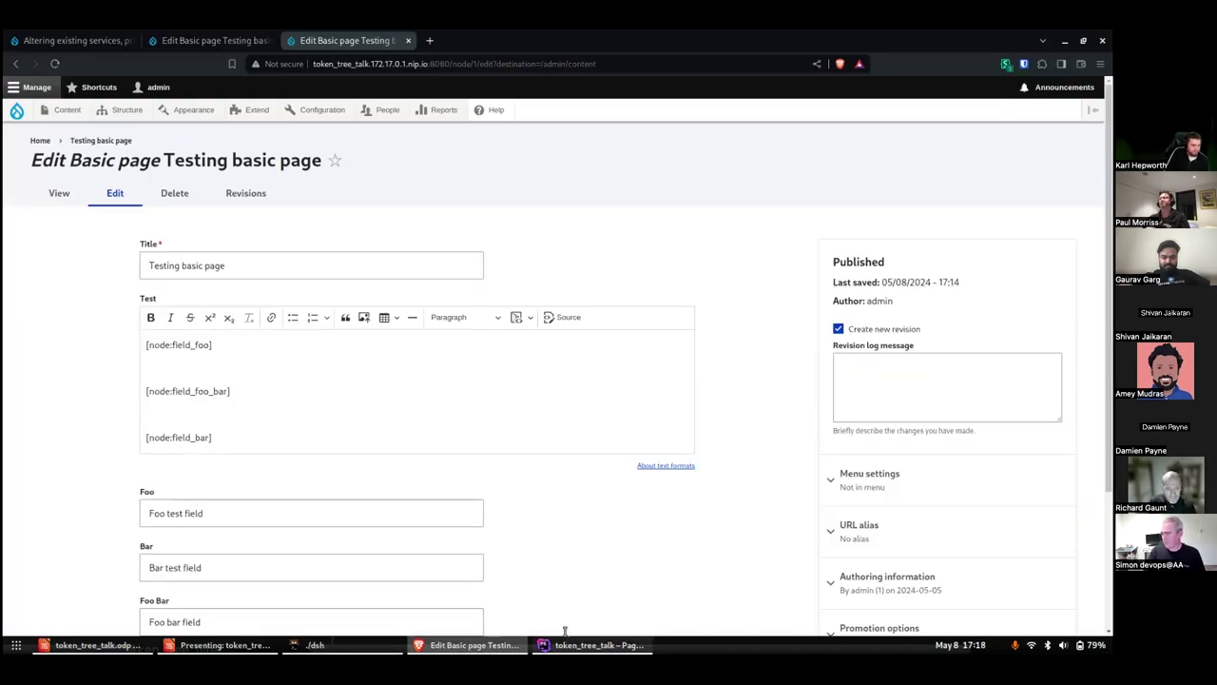
scroll(410, 450, "down", 2)
scroll(380, 451, "up", 4)
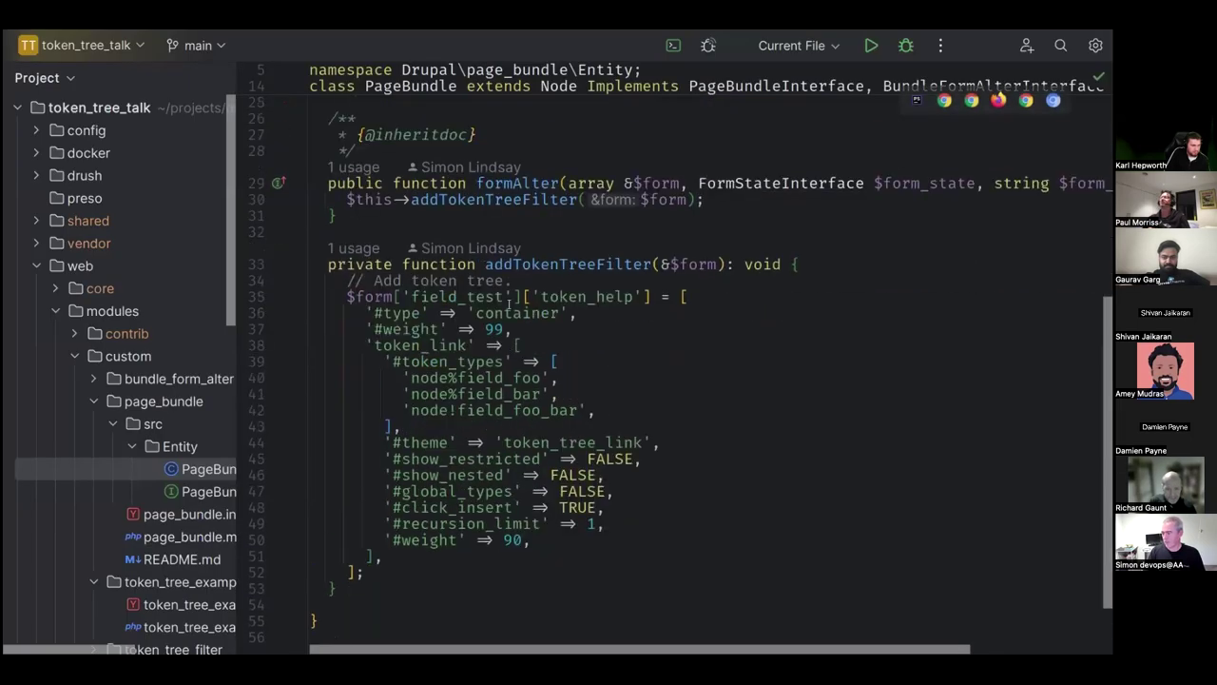
double_click(190, 536)
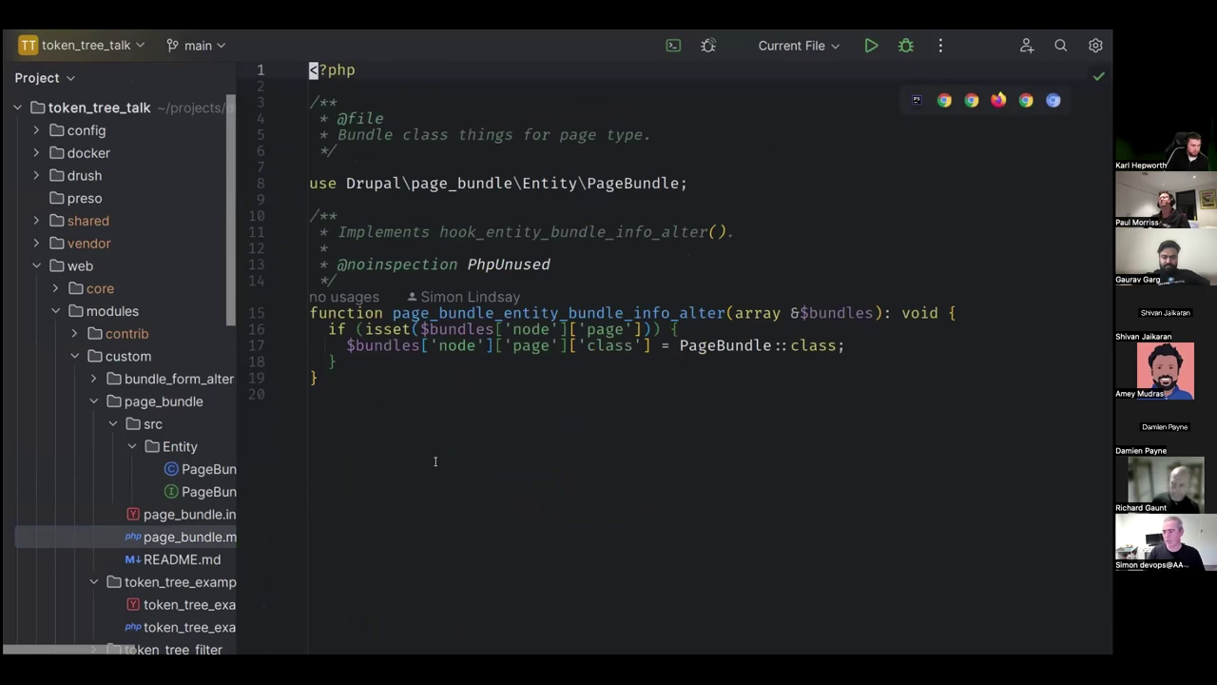
double_click(205, 471)
scroll(452, 325, "down", 2)
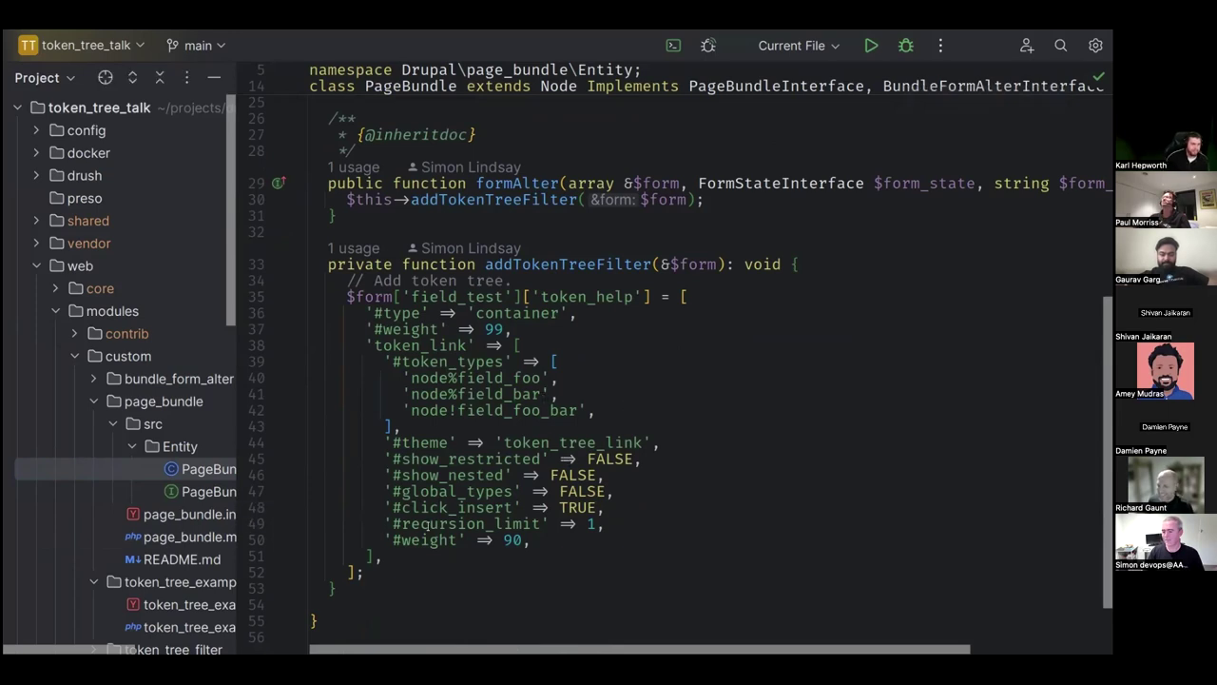
Step: Switch to the browser's Testing basic page edit form and add an empty line after [node:field_bar] in the Test field
key("alt+Tab")
key("alt+Tab")
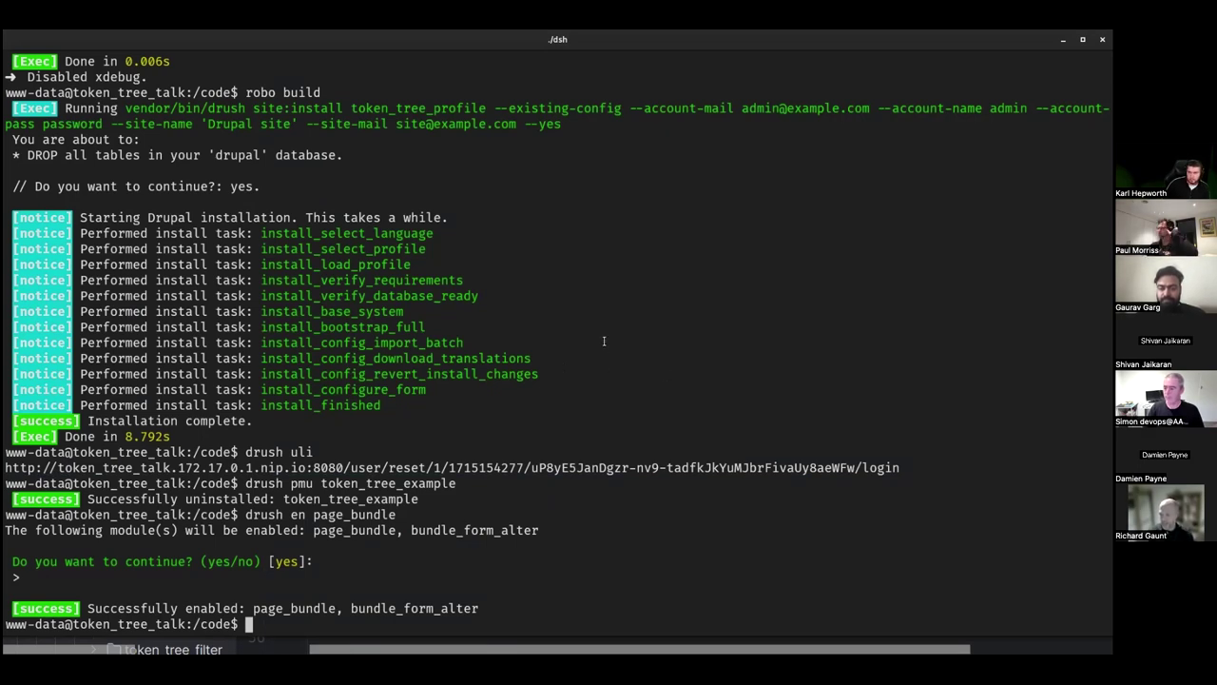
key("alt+Tab")
key("alt+Tab")
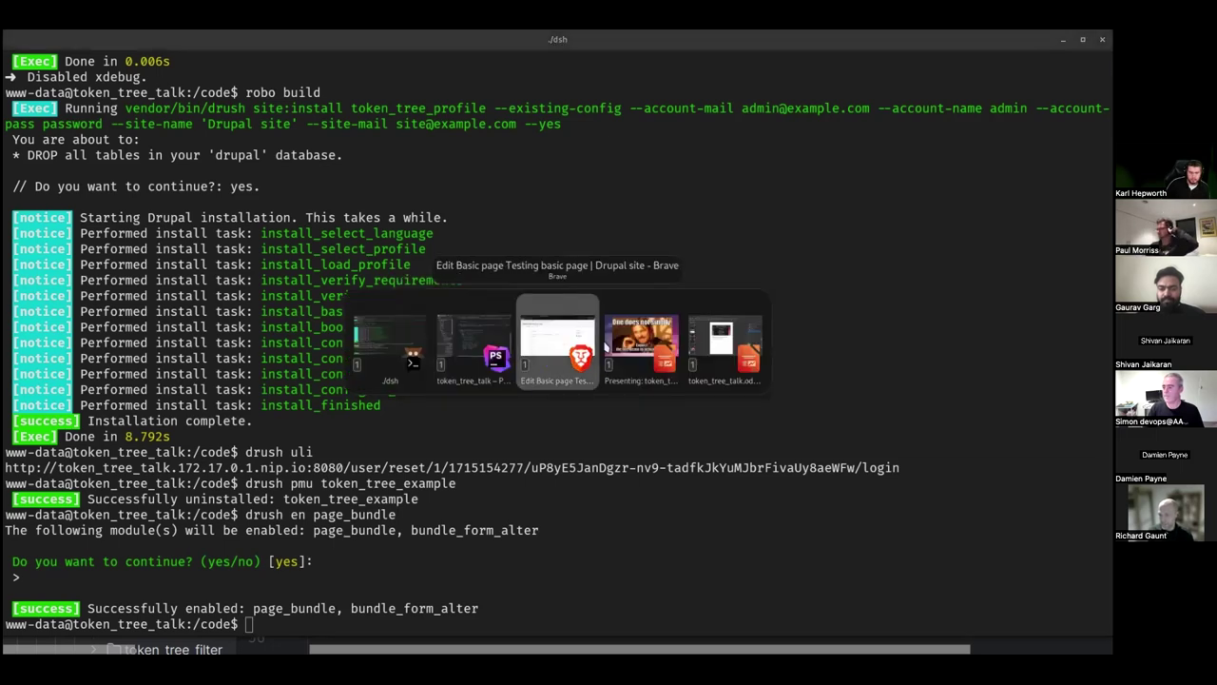
scroll(571, 428, "down", 3)
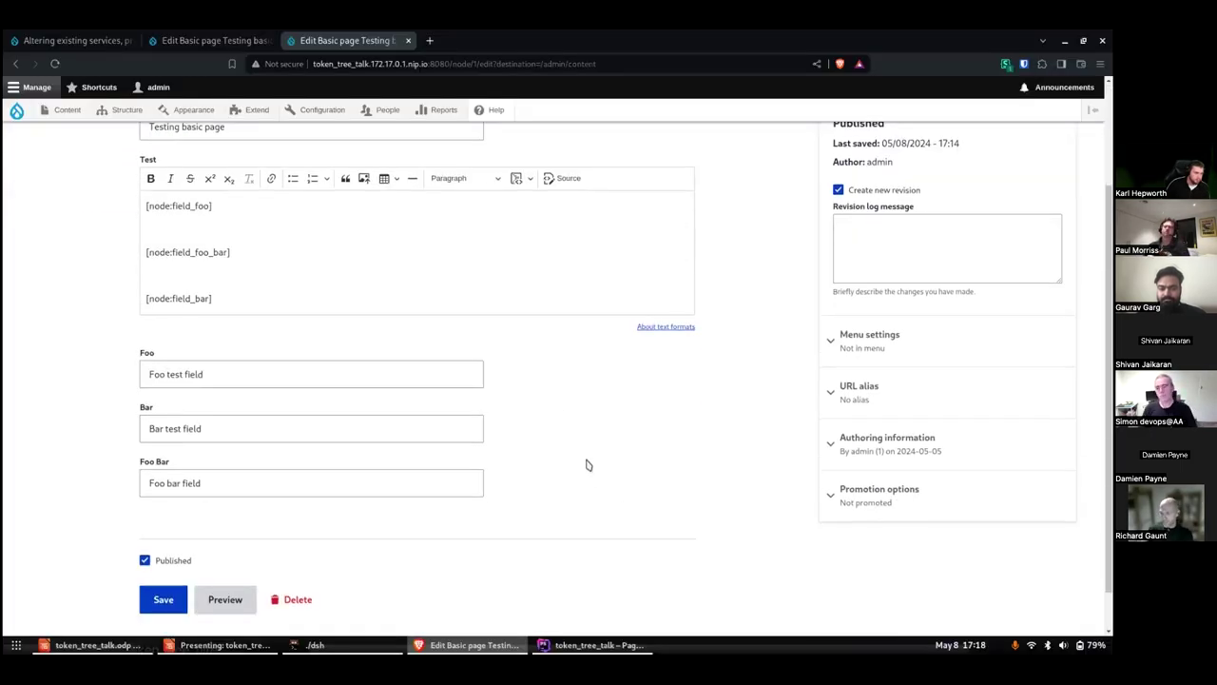
left_click(314, 301)
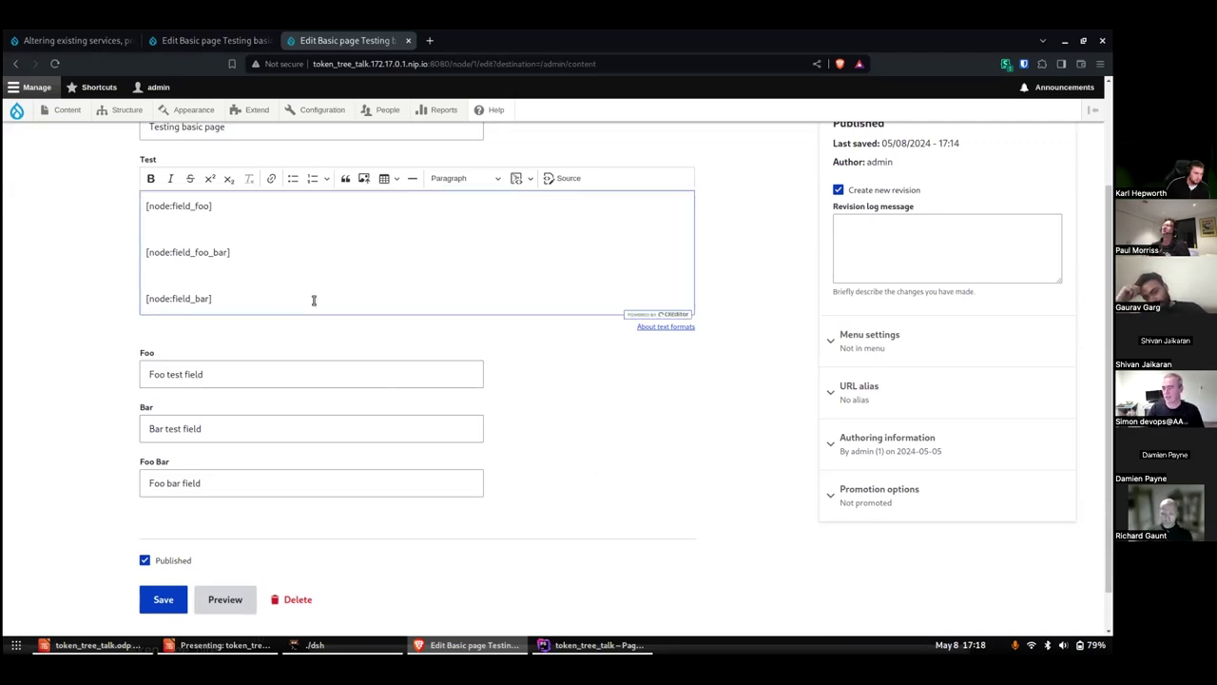
key("Return")
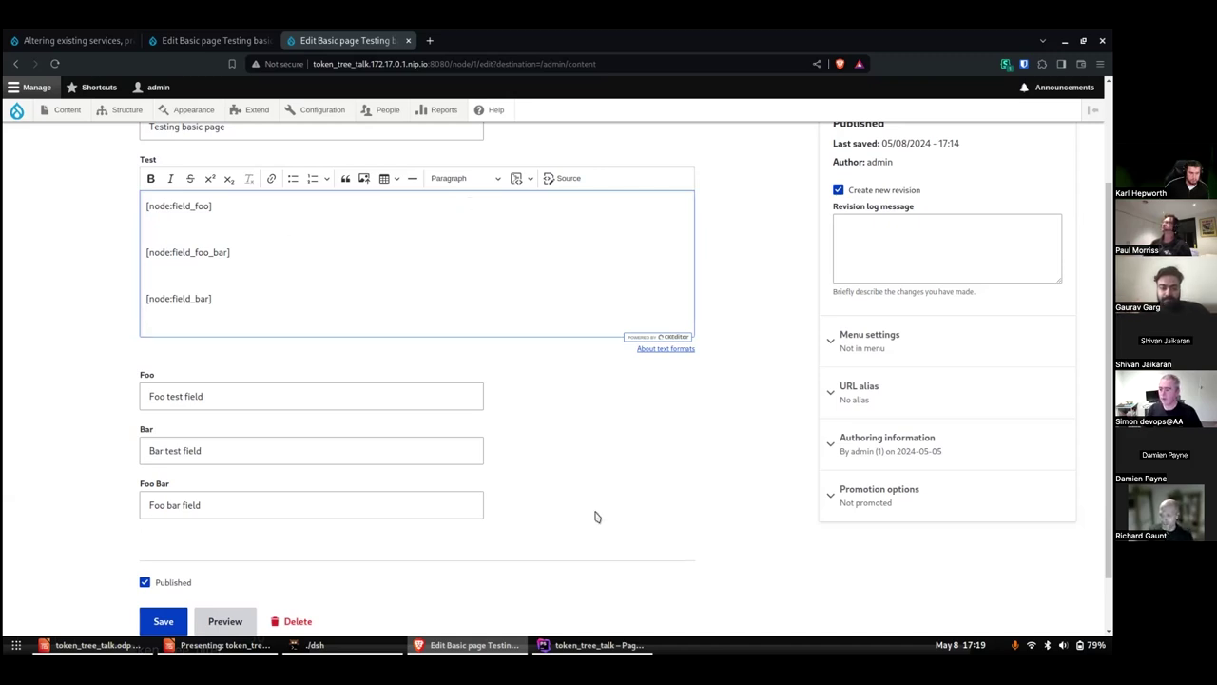
scroll(623, 517, "up", 1)
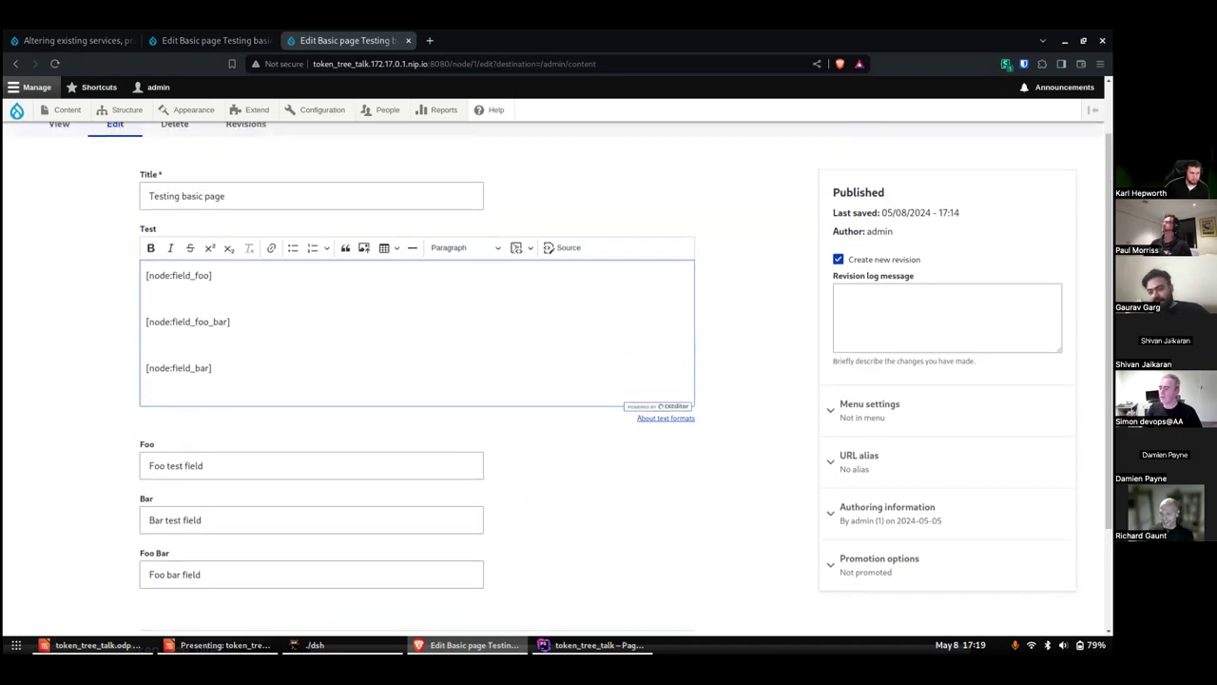
Step: Switch to PhpStorm by way of the terminal and review the token_tree_example_form_alter hook in the token_tree_example module
mouse_move(221, 645)
mouse_move(312, 645)
mouse_move(590, 645)
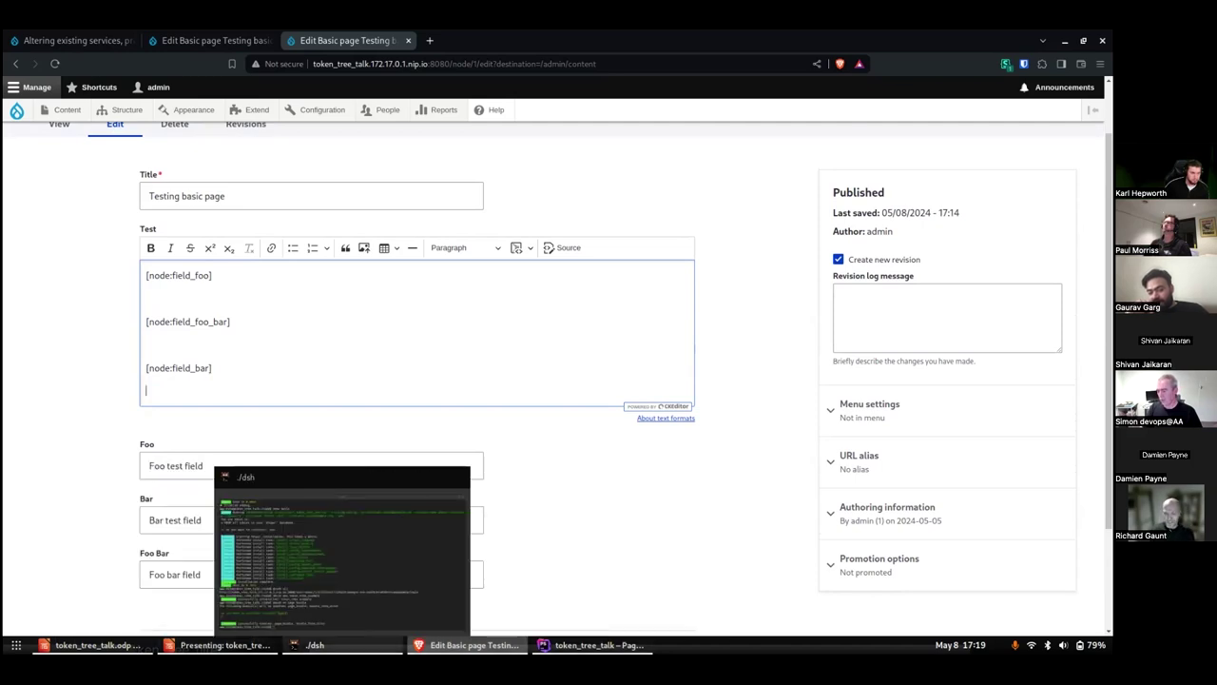
left_click(311, 645)
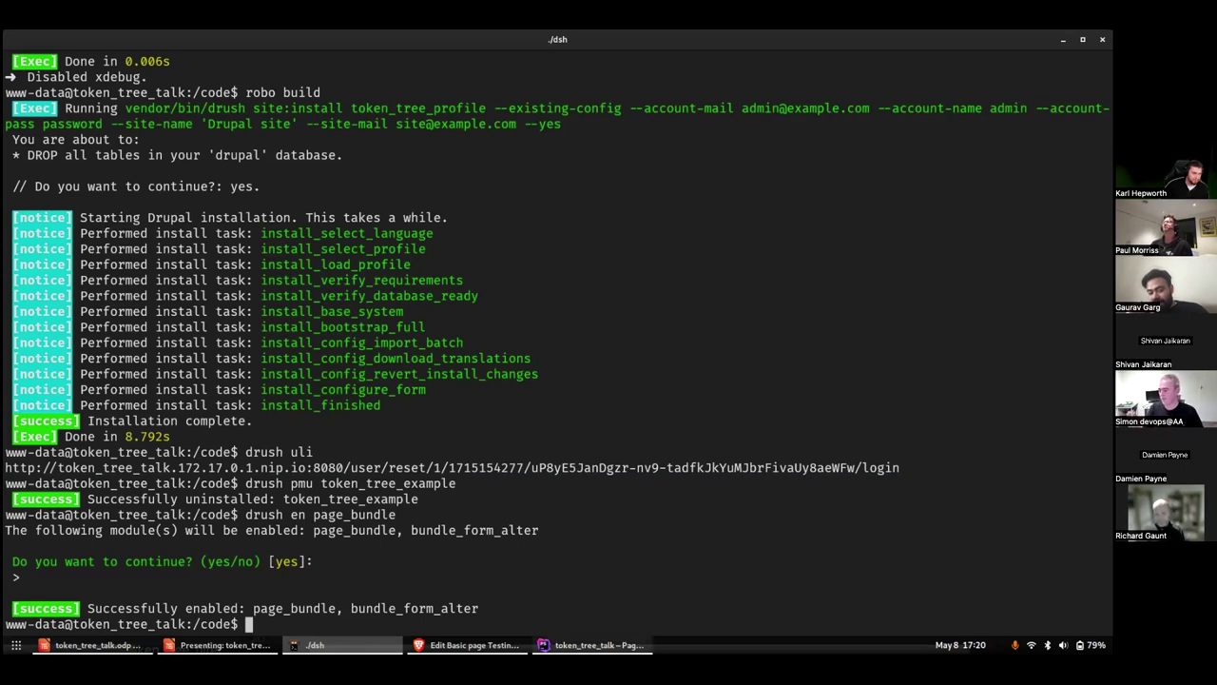
left_click(595, 645)
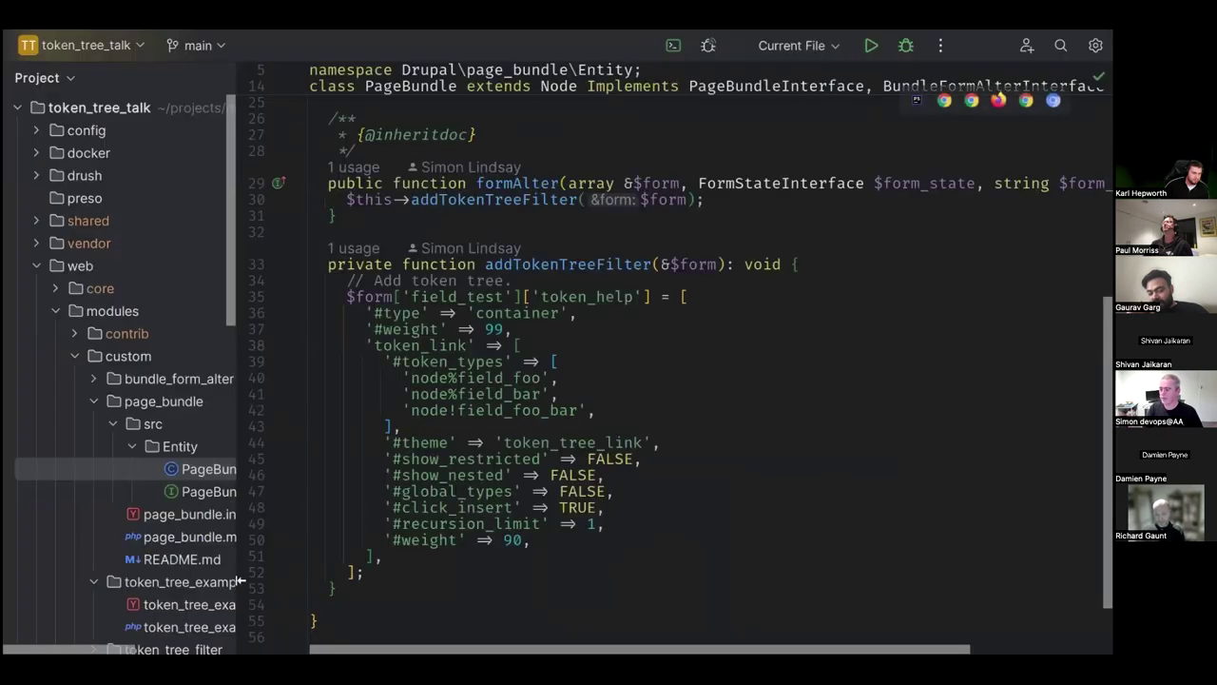
scroll(181, 594, "down", 3)
double_click(181, 556)
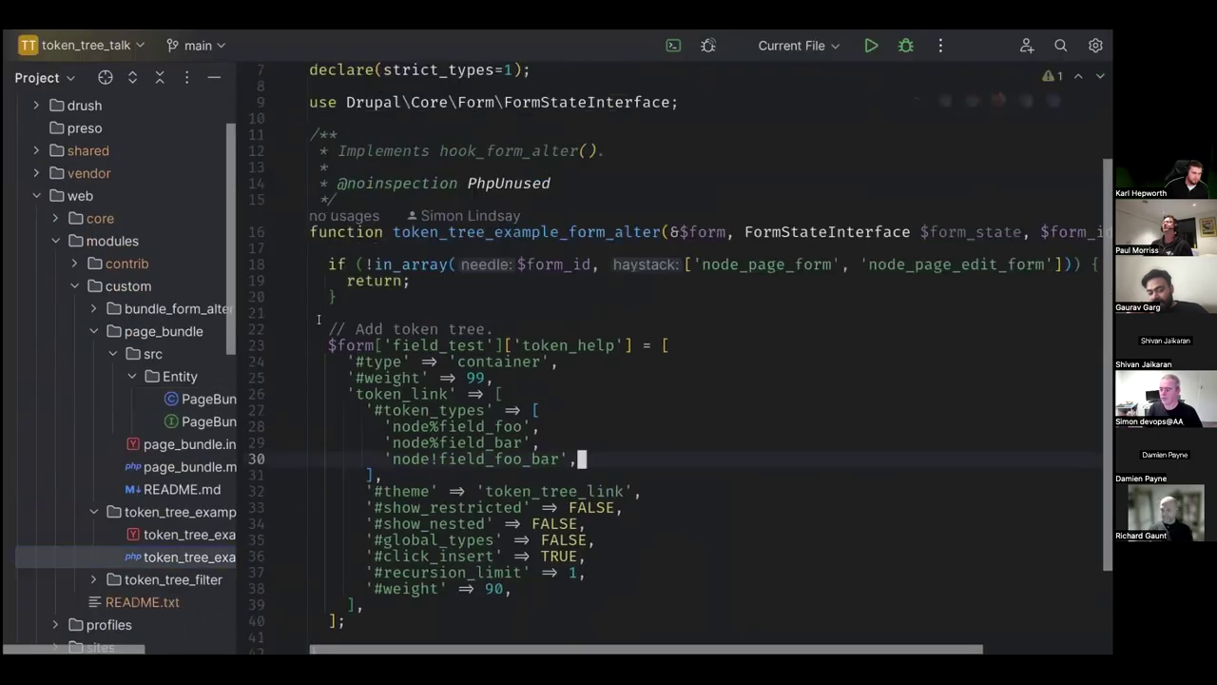
scroll(547, 438, "down", 3)
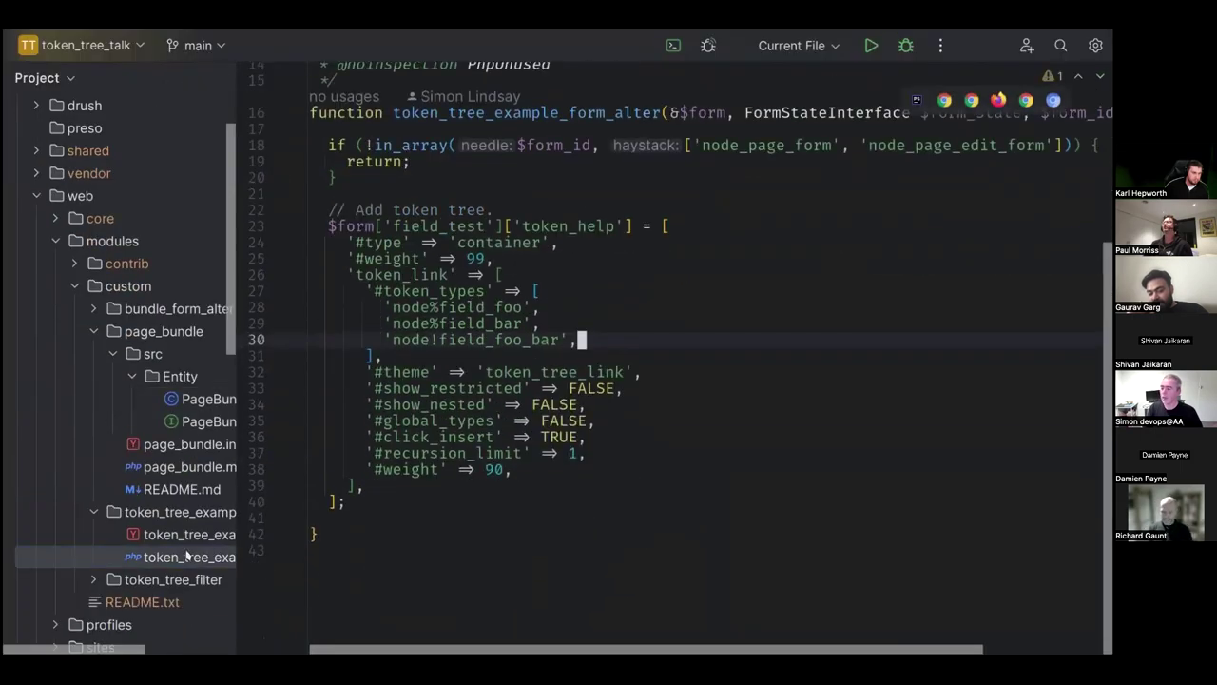
Step: Expand the token_tree_filter module's src folder and open TokenTreeFilterServiceProvider.php to view its alter method
double_click(119, 579)
scroll(142, 428, "down", 3)
double_click(148, 399)
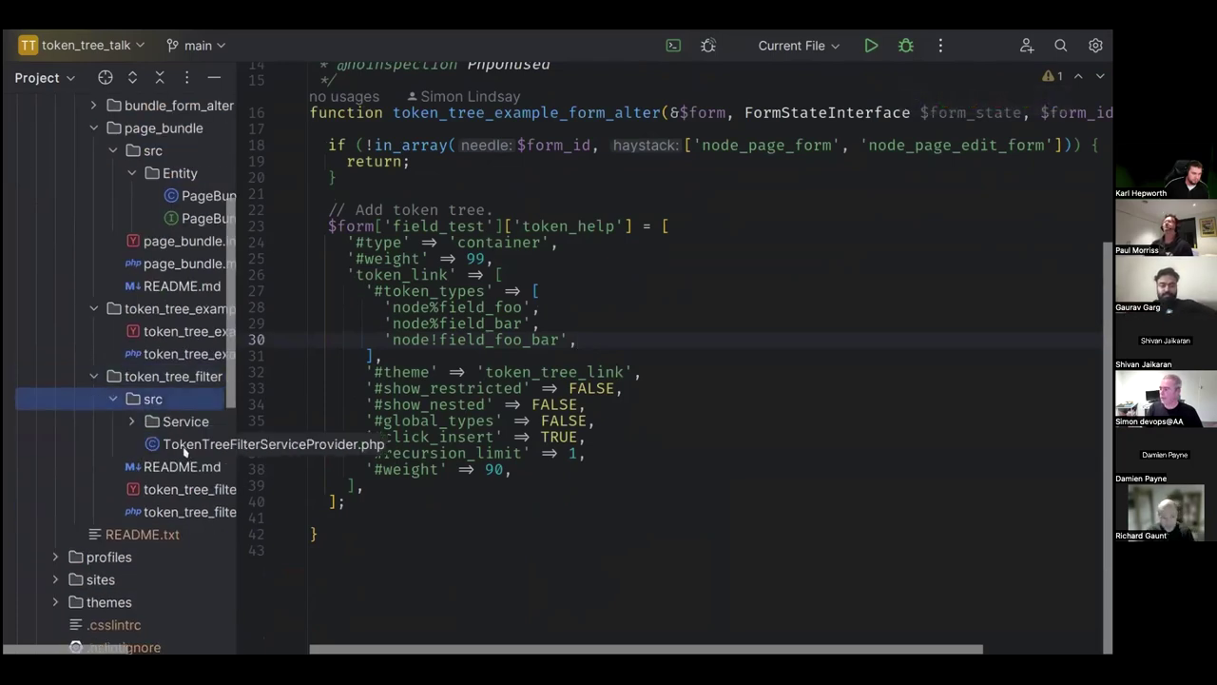
double_click(184, 447)
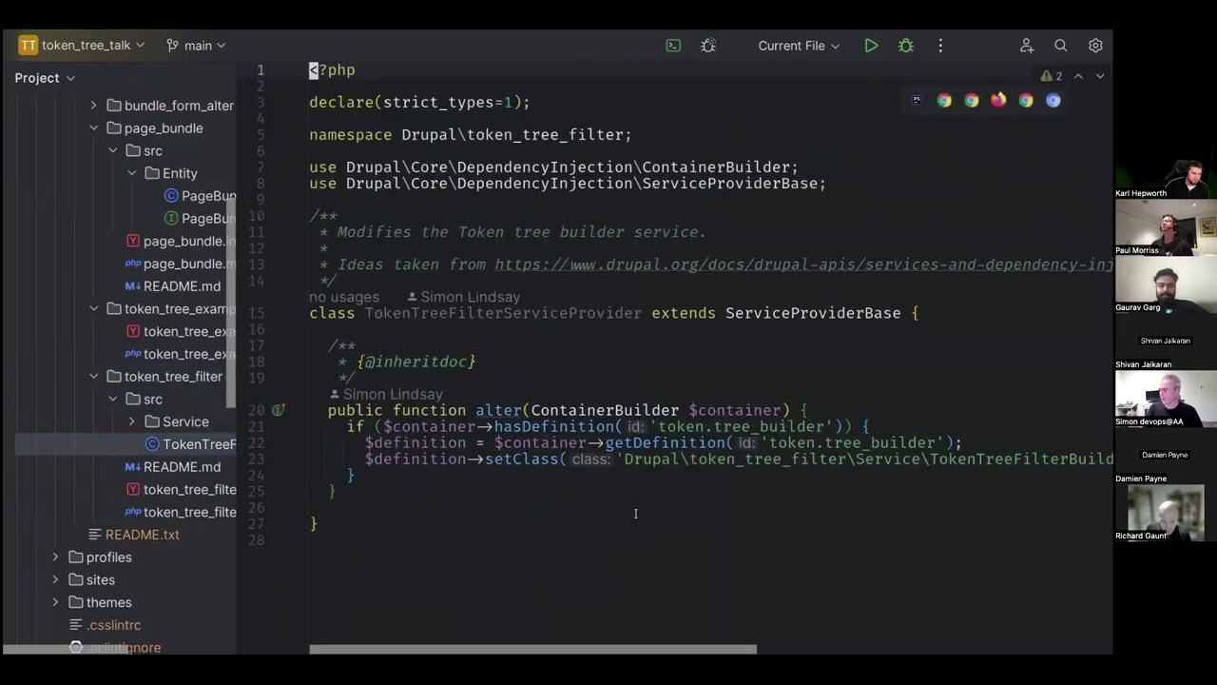
Step: Open the TokenTreeFilterBuilder class from the Service folder and read through its buildRenderable method
double_click(183, 422)
double_click(195, 445)
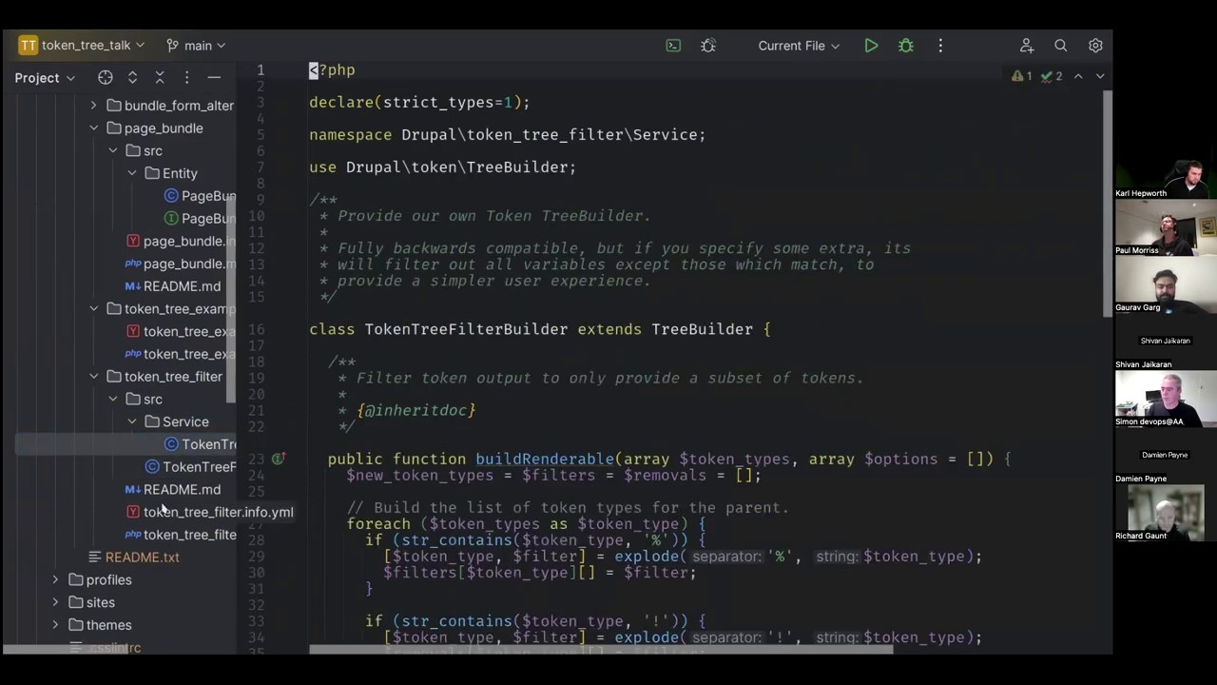
scroll(529, 423, "down", 3)
scroll(530, 423, "down", 13)
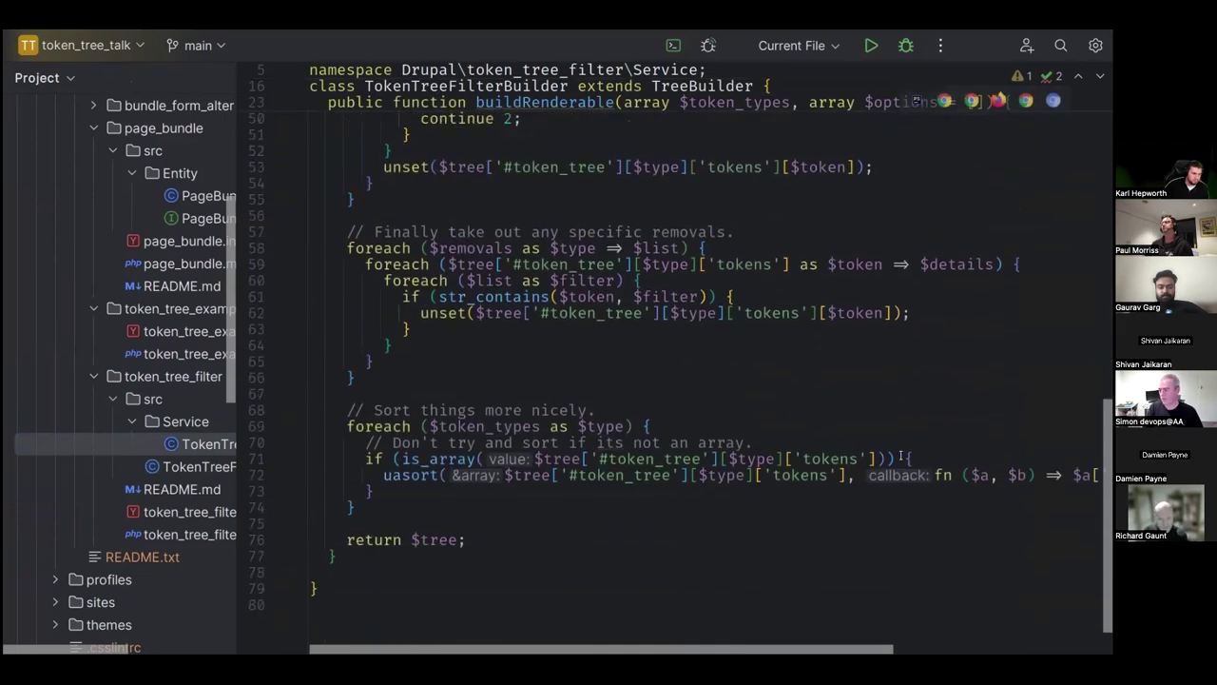
scroll(623, 354, "up", 13)
scroll(623, 354, "up", 3)
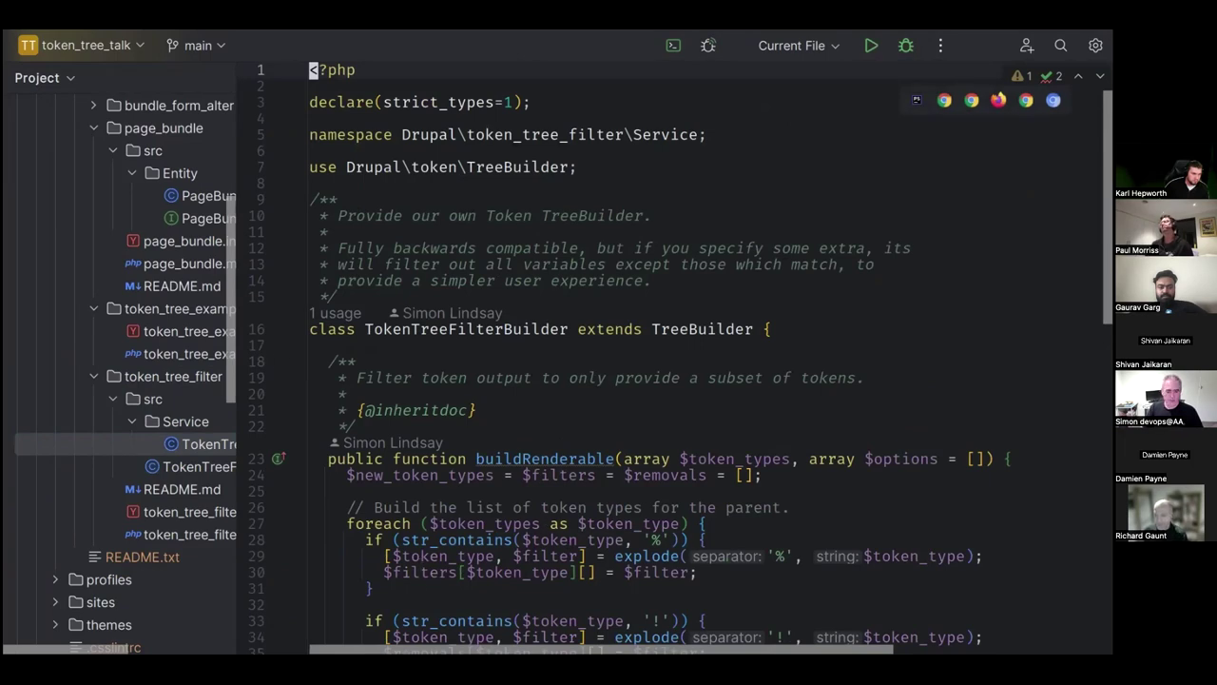
Step: Switch to the terminal's token_tree_talk project shell, run "gh repo edit --visibility public", and return to the ./dsh session
key("alt+Tab")
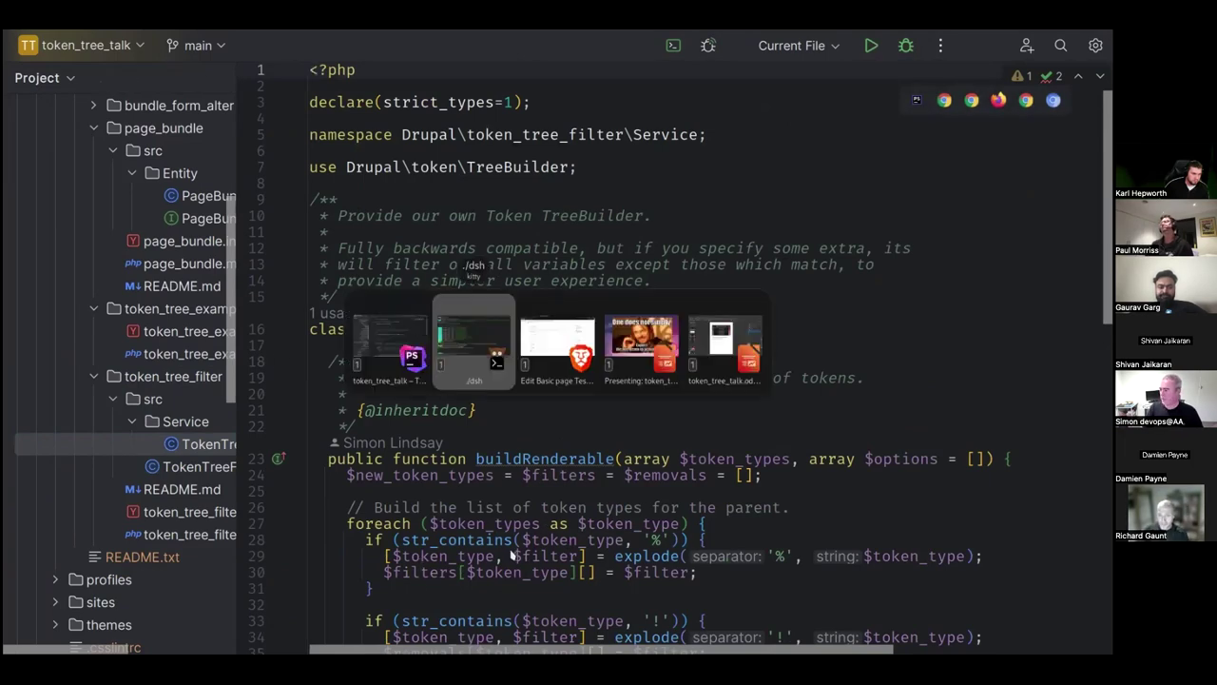
key("alt+Tab")
key("alt+Tab")
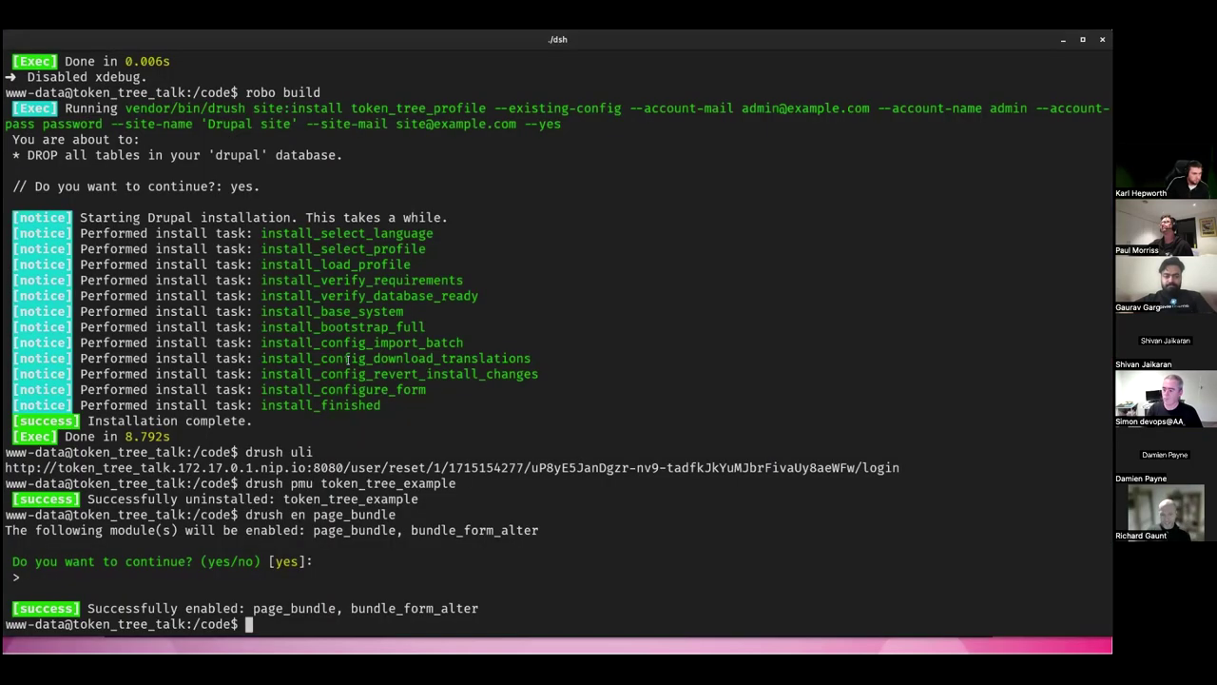
key("alt+2")
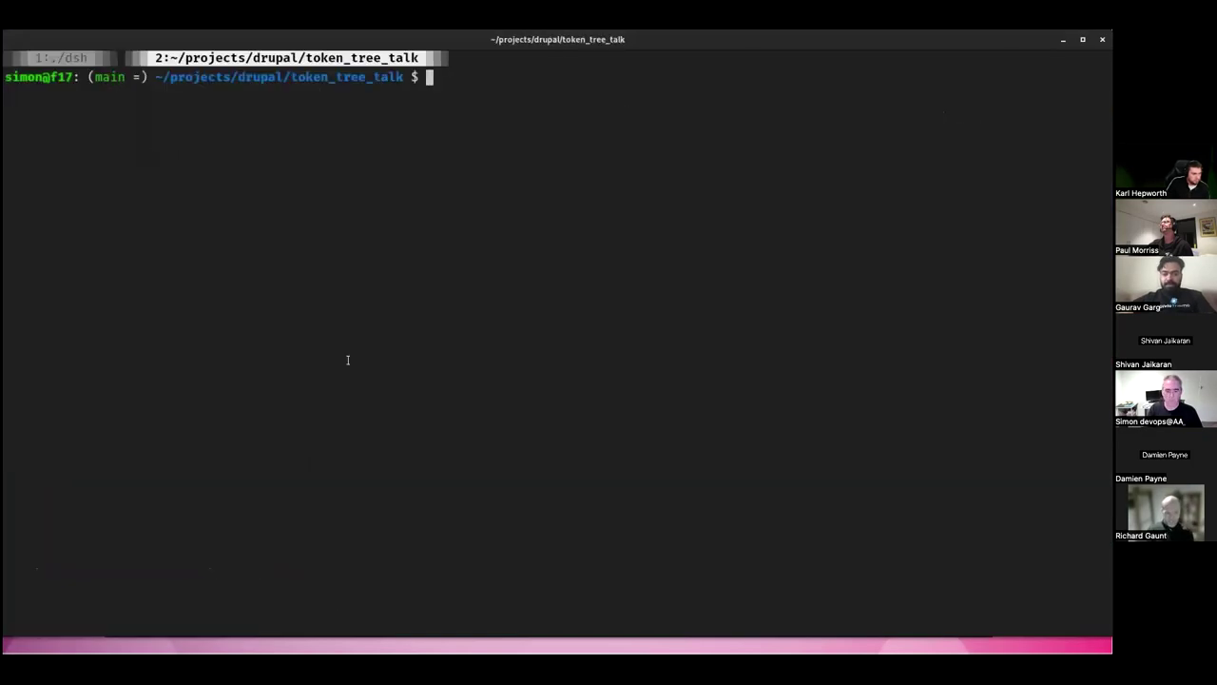
type("gh repo")
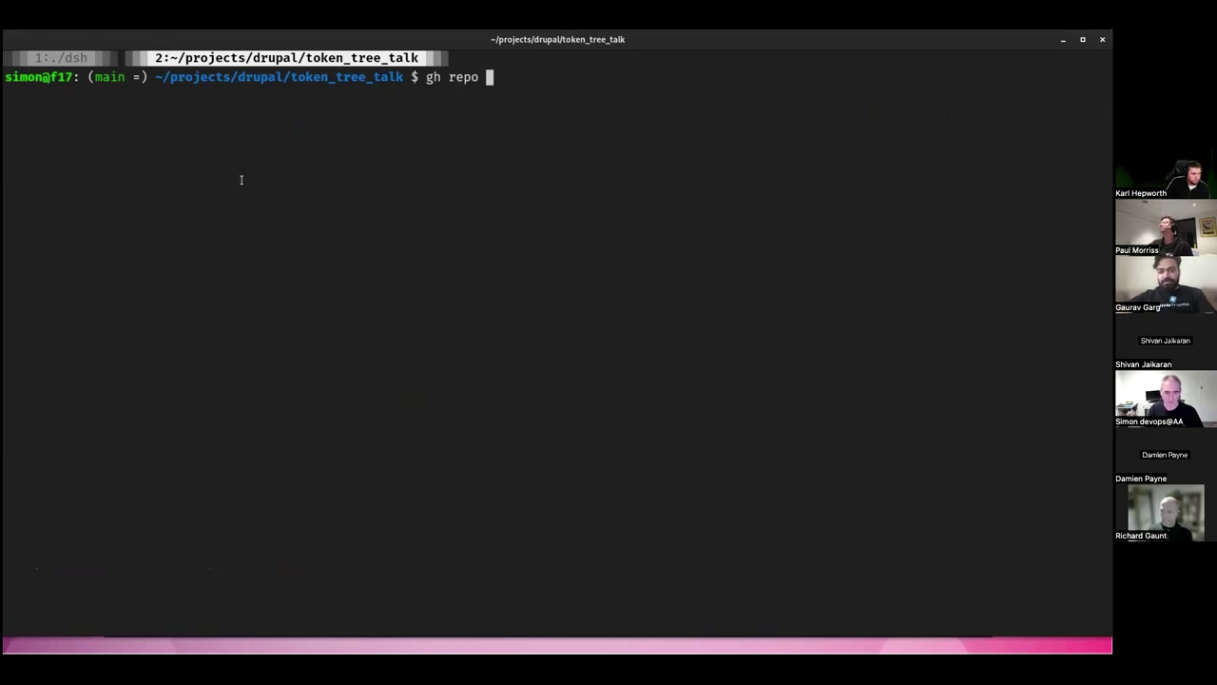
type("edit --vi")
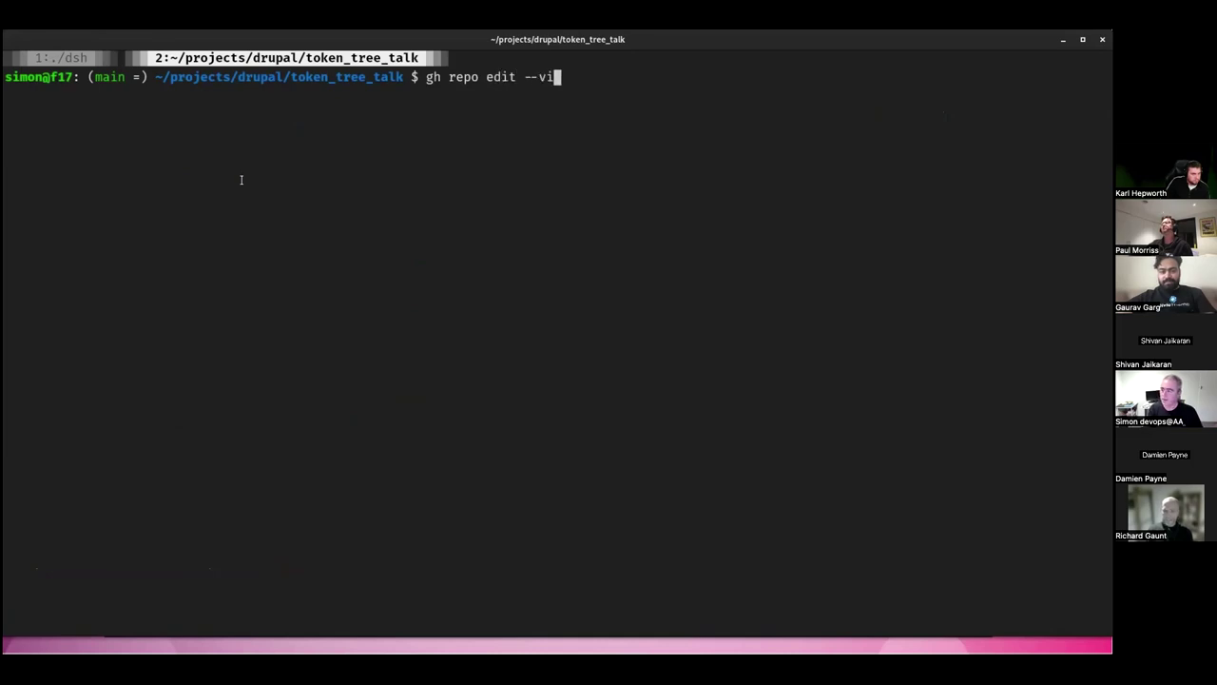
type("sibility p")
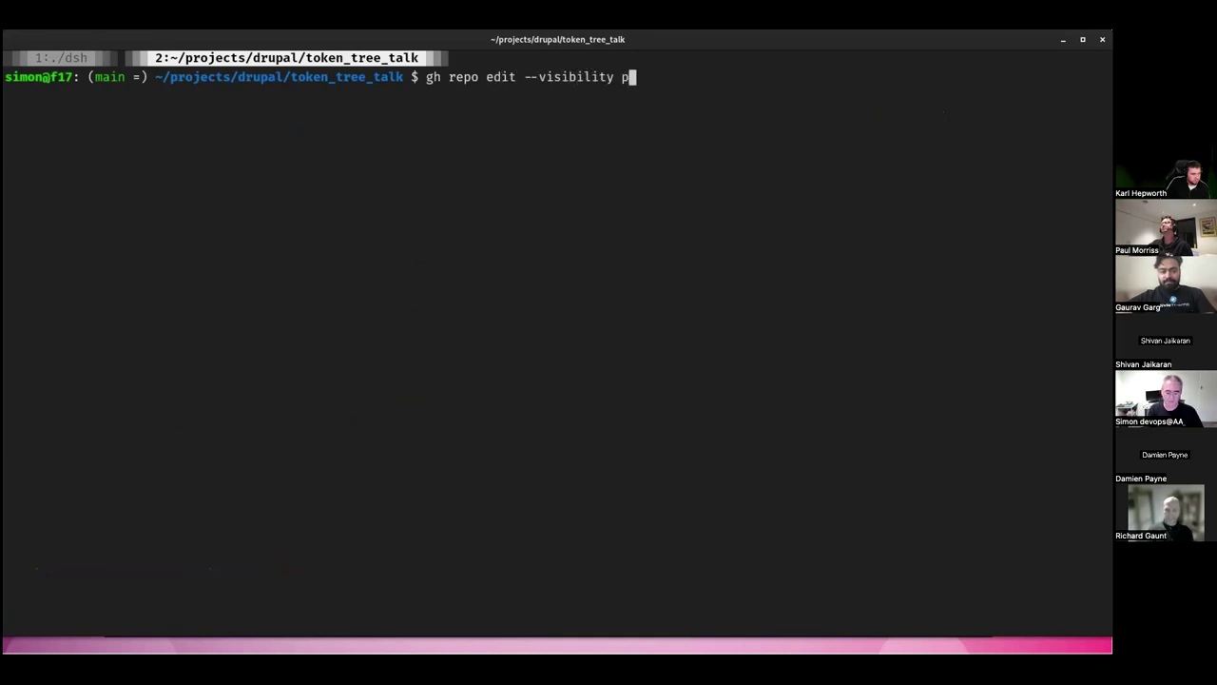
type("ublic")
key("Return")
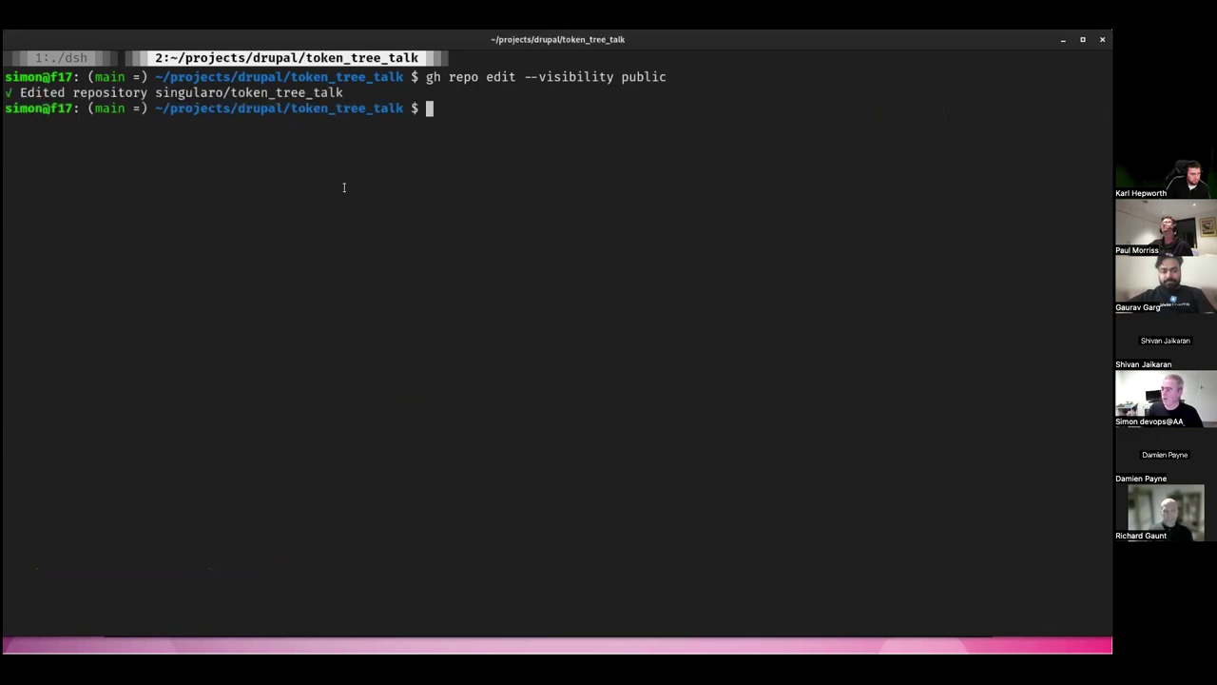
key("alt+1")
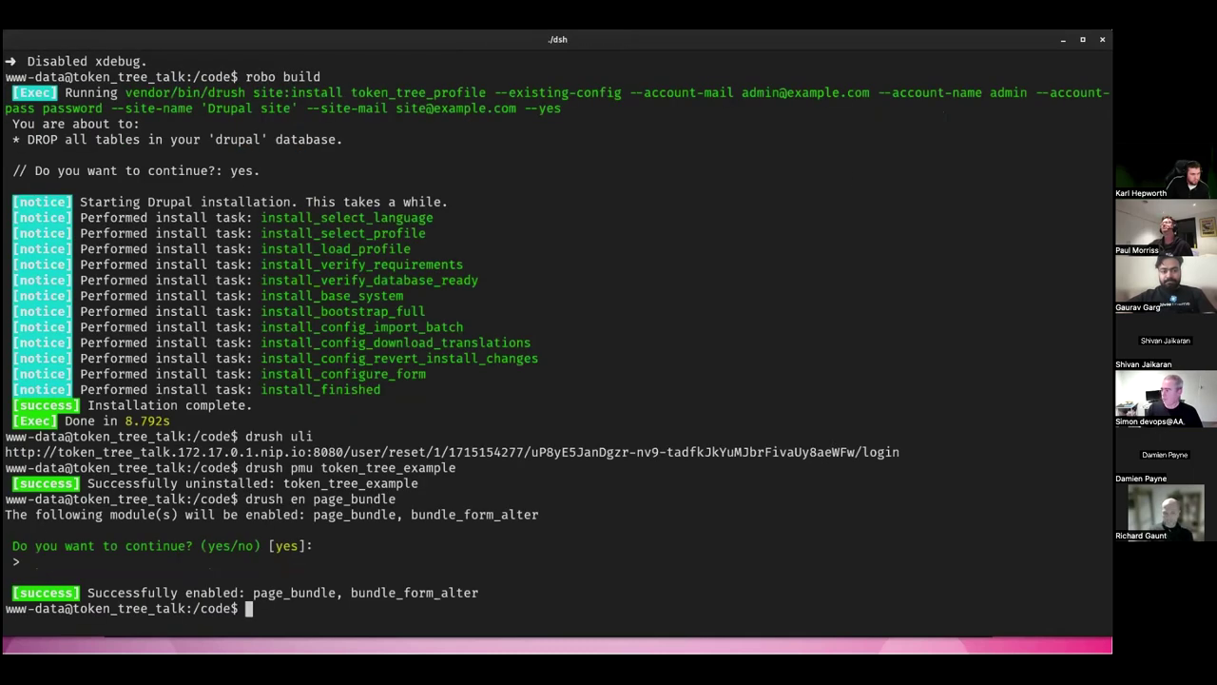